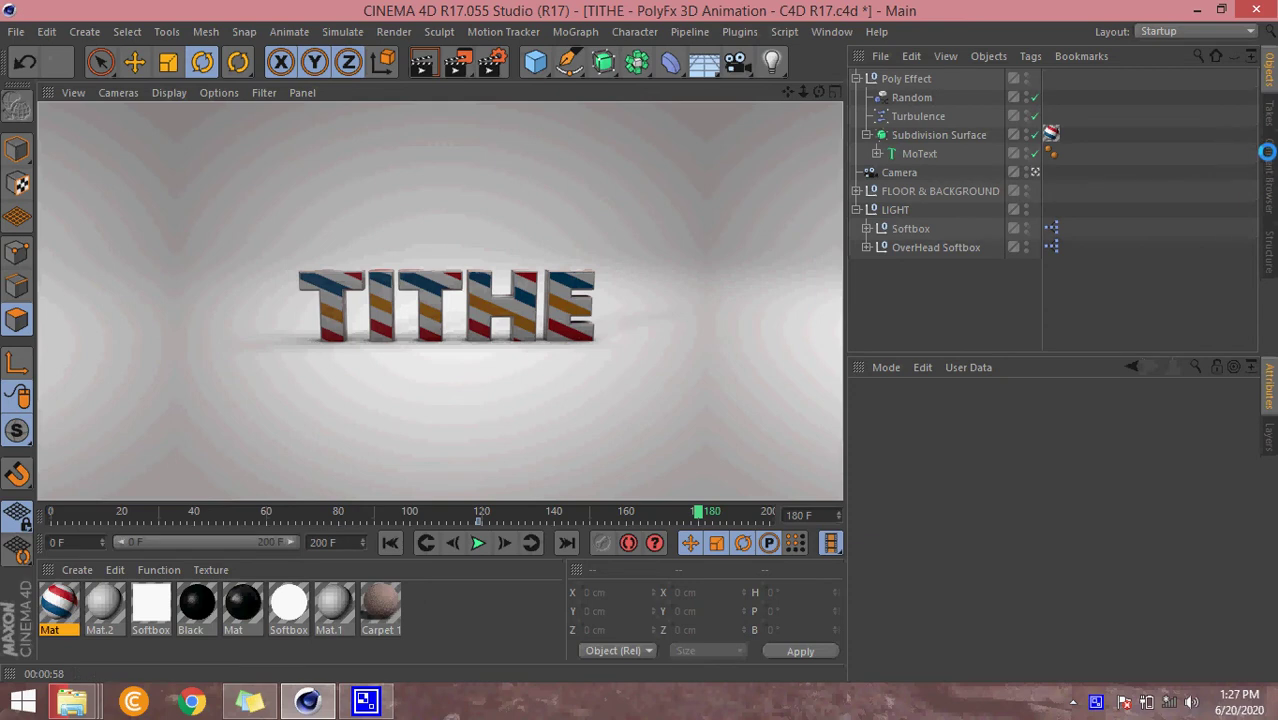
Step: Navigate the Content Browser into GSG_Texture_Kit > Greyscalegorilla Textures to list its material presets
click(1266, 172)
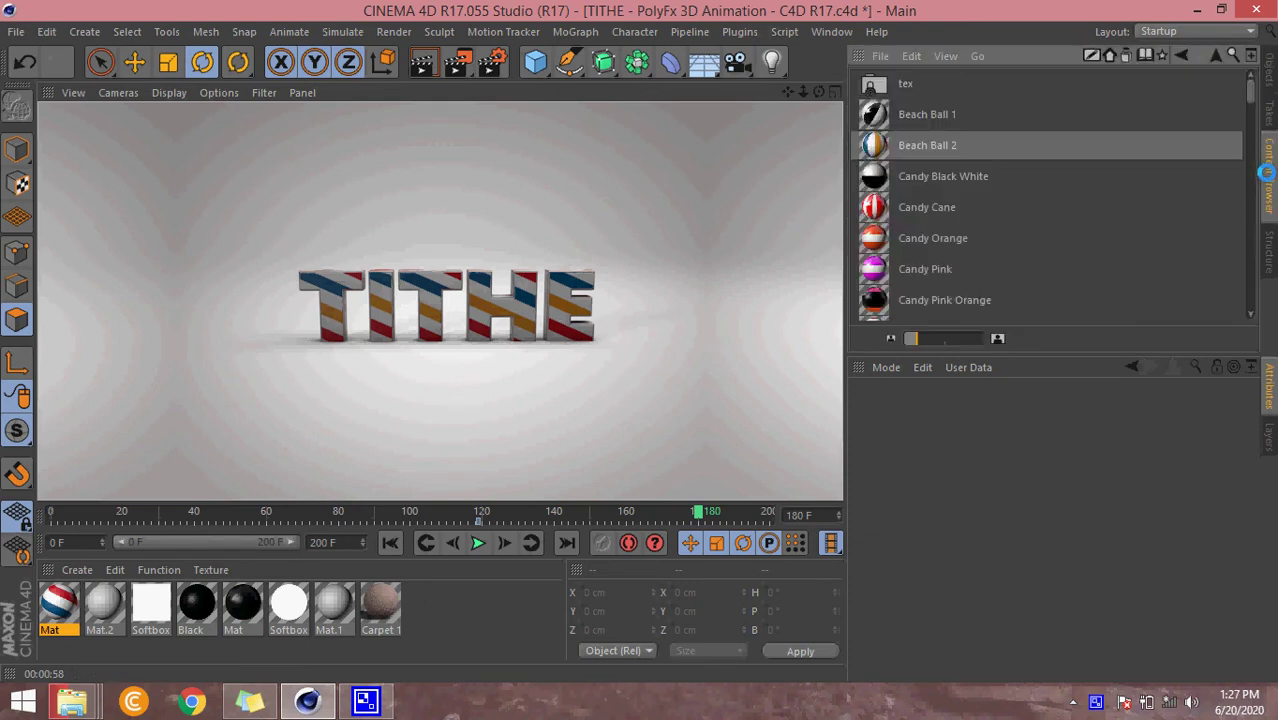
click(1181, 53)
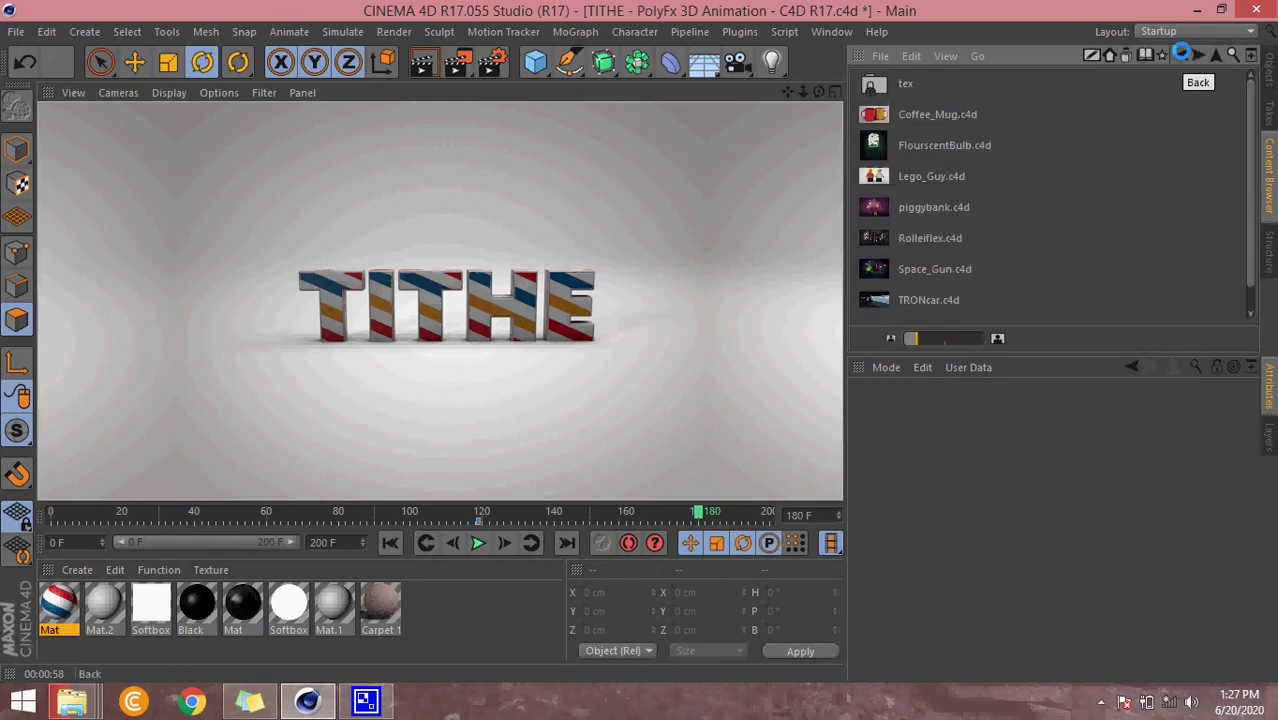
click(1181, 53)
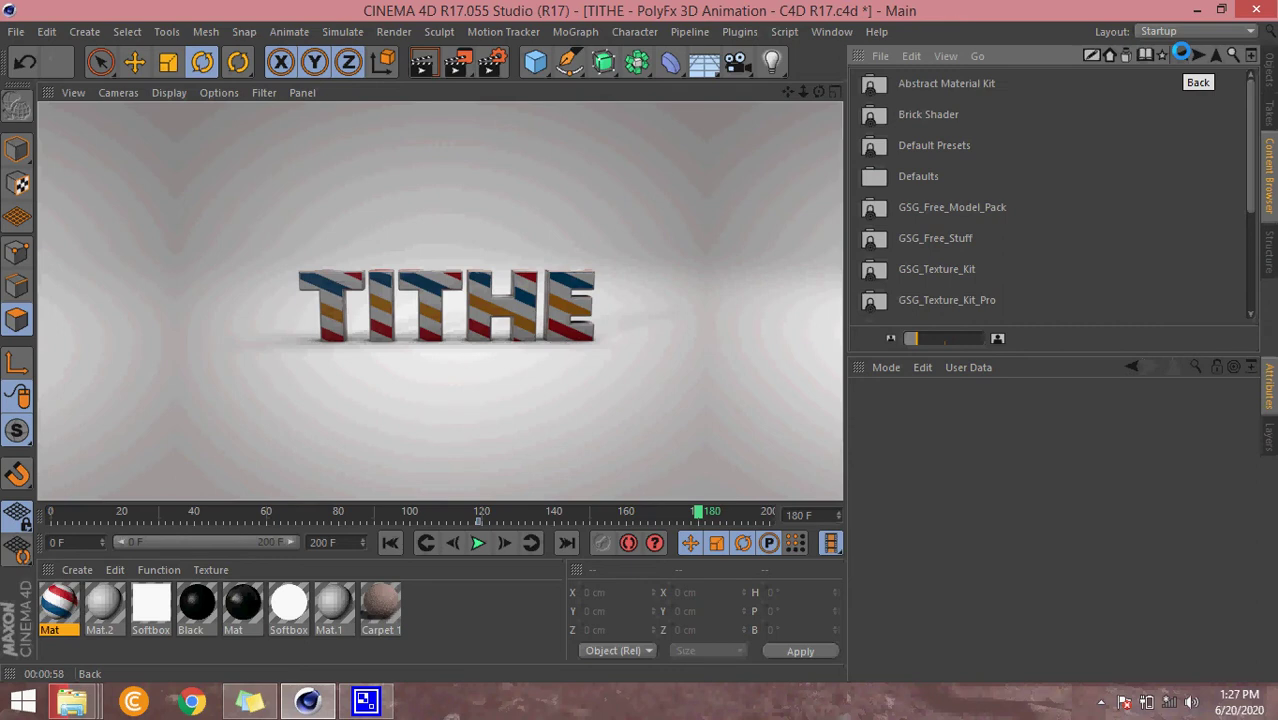
click(940, 266)
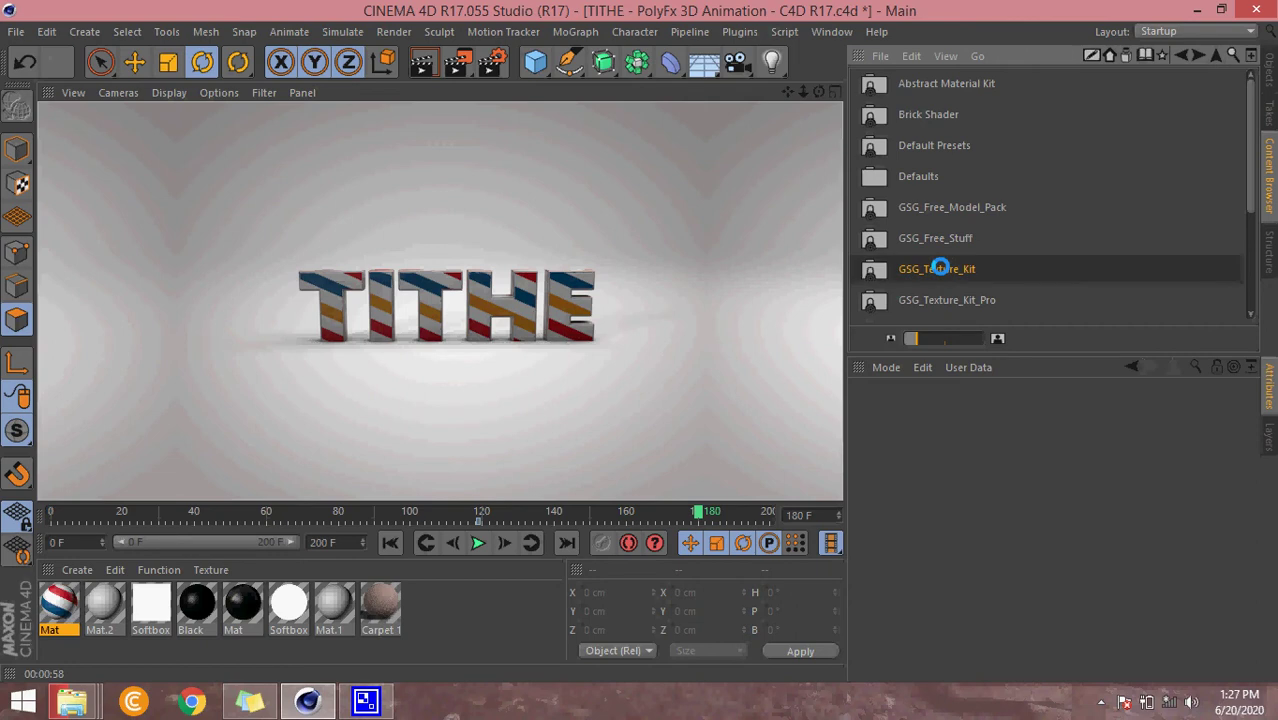
click(1182, 54)
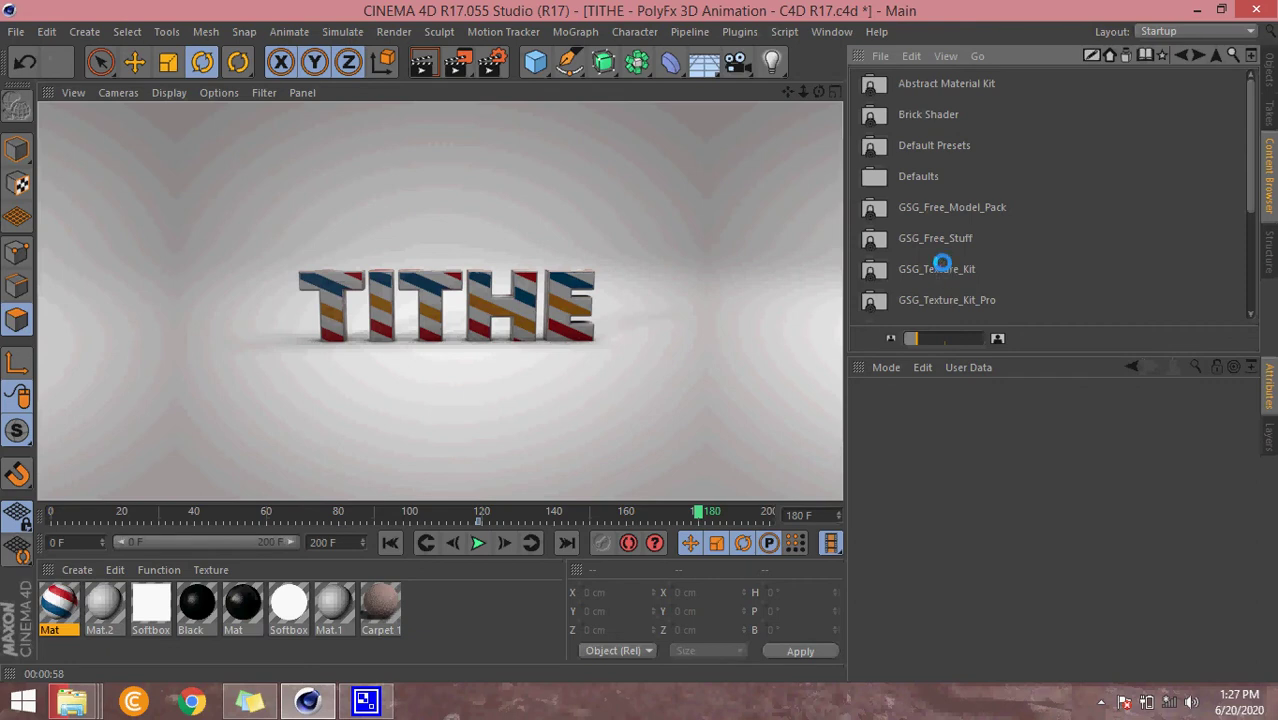
double_click(941, 241)
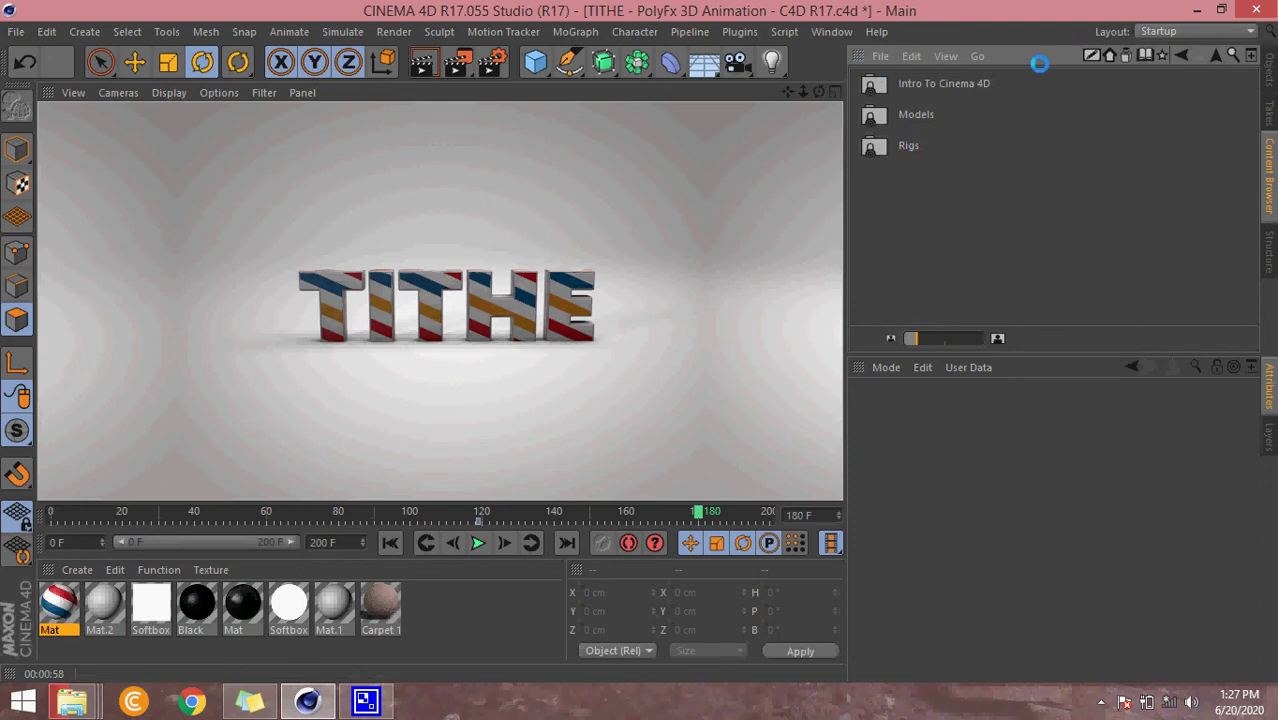
click(1181, 52)
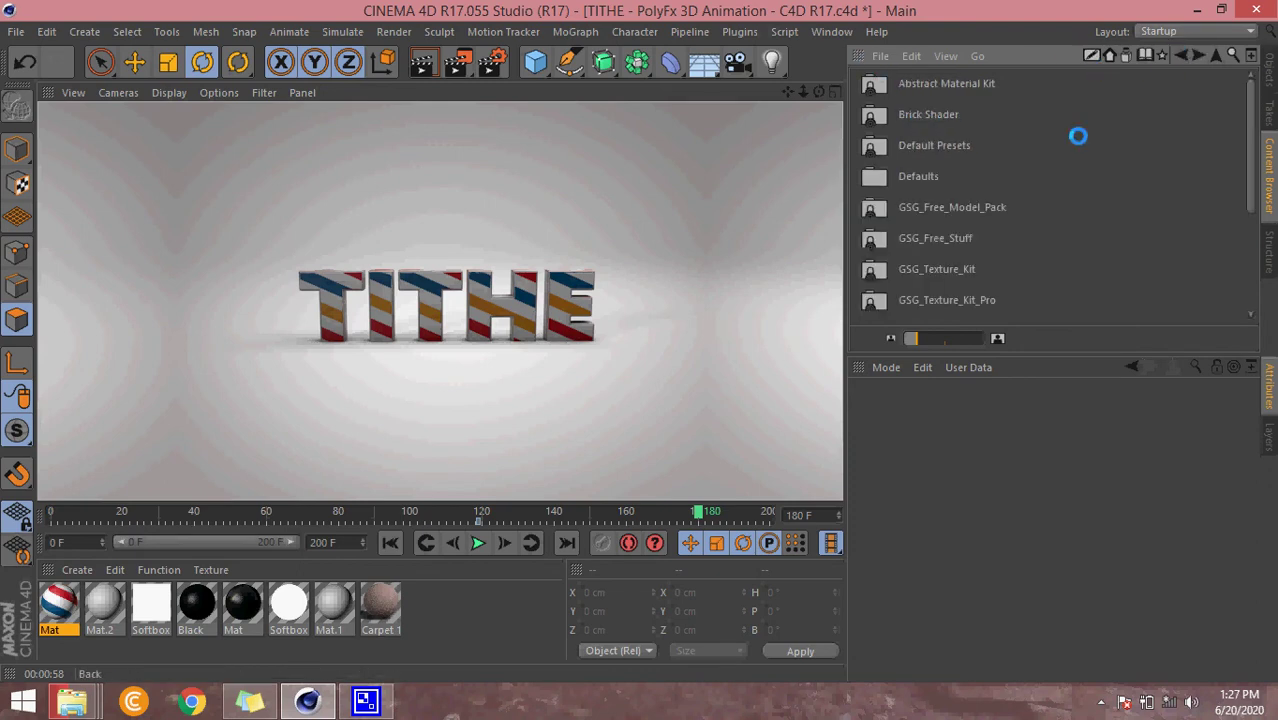
click(935, 269)
double_click(935, 269)
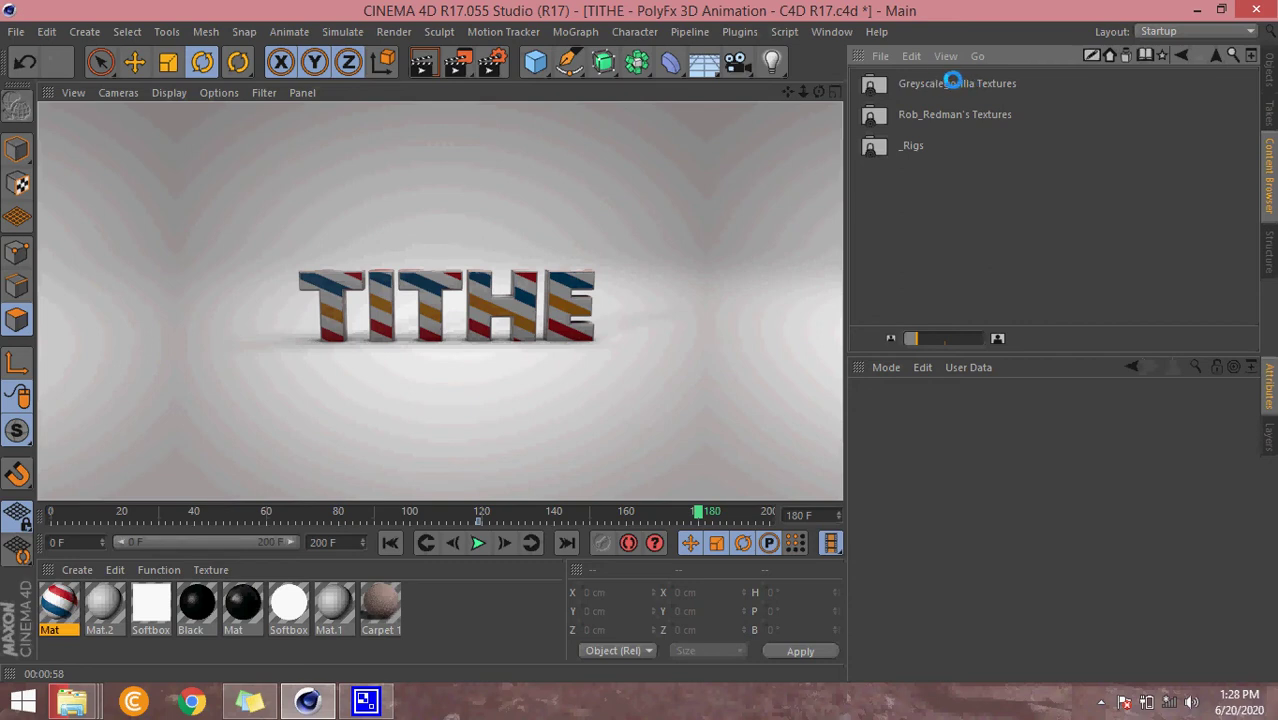
double_click(940, 82)
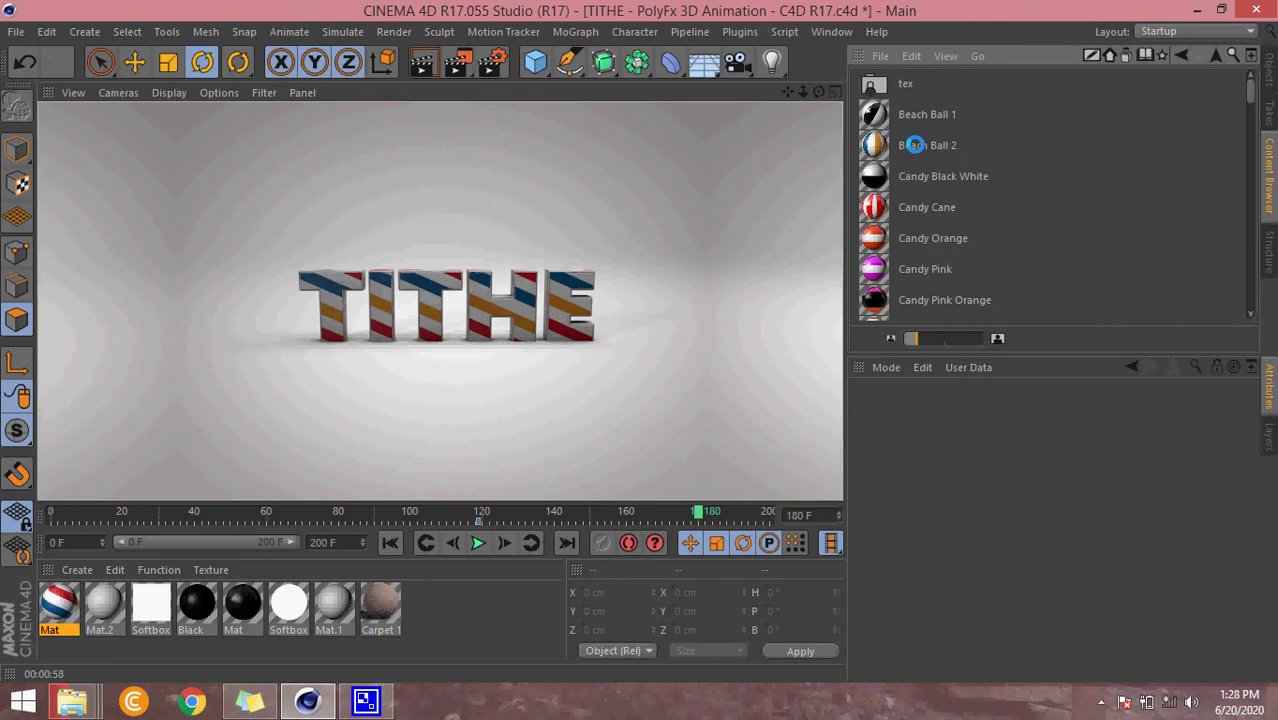
Step: Load the Beach Ball 2 and Candy Cane presets, then open the blue-orange Mat for editing
double_click(914, 145)
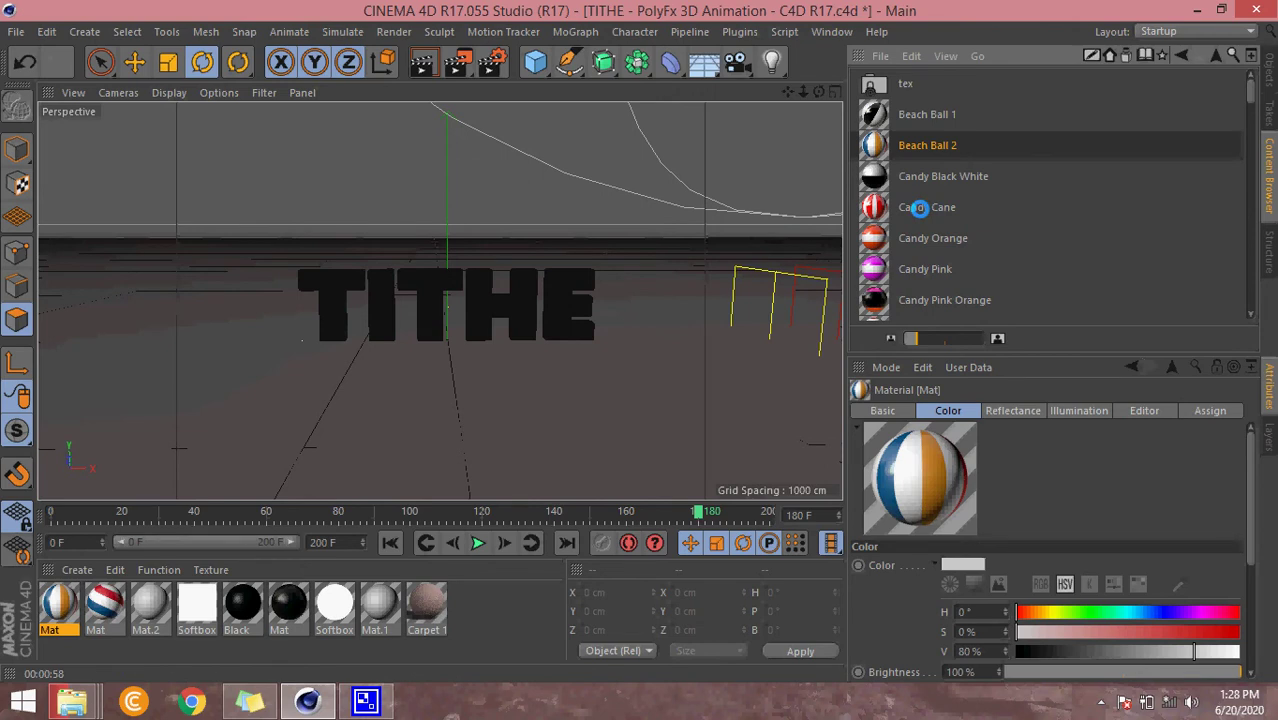
double_click(919, 208)
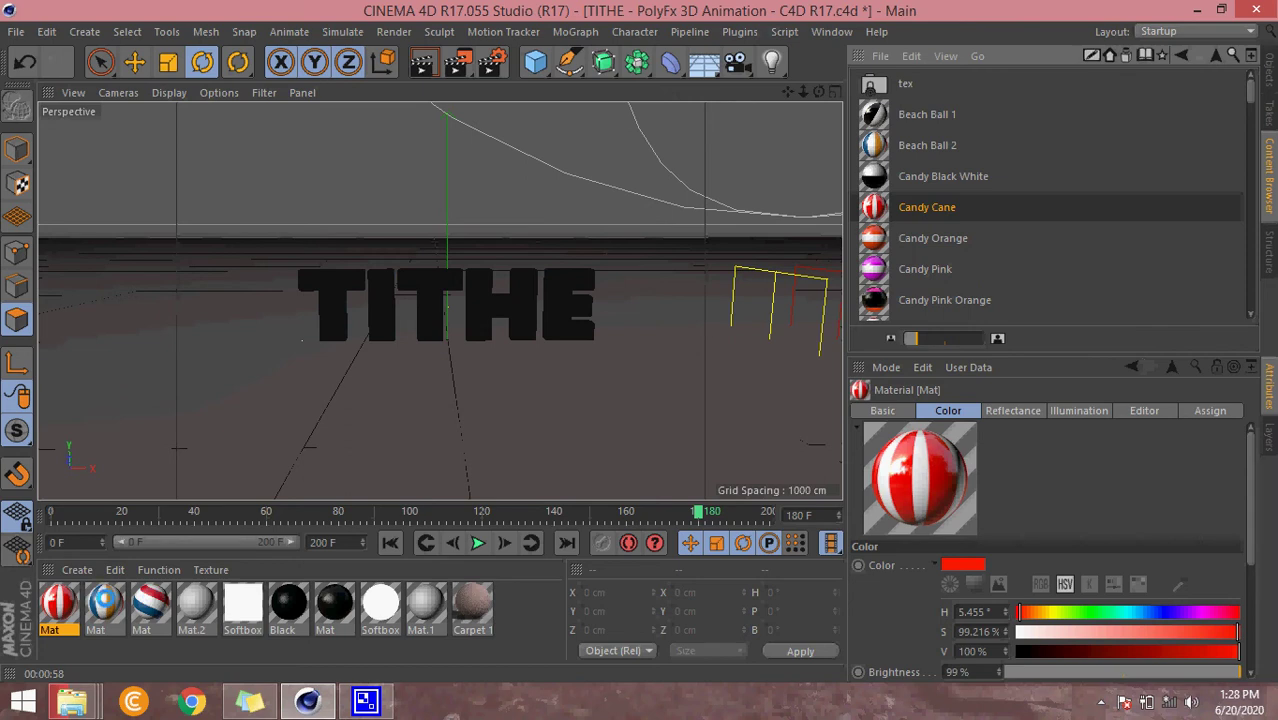
double_click(104, 605)
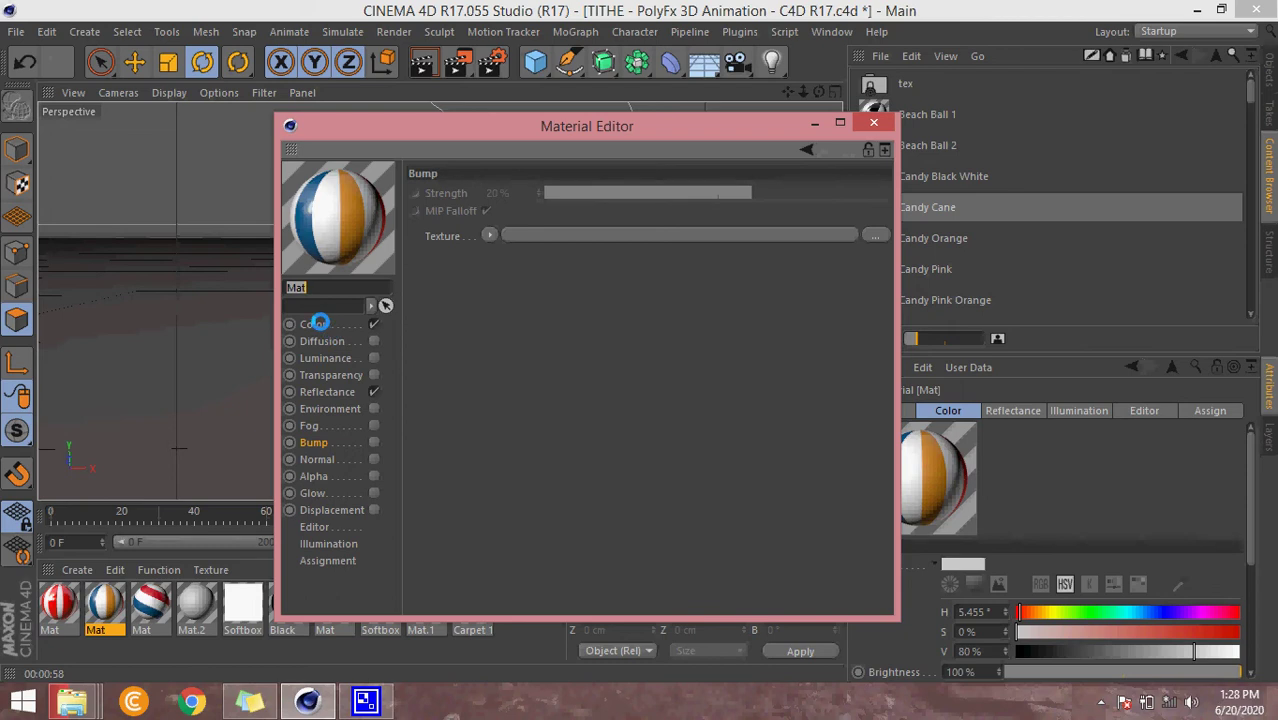
Step: In the Color channel's Layer shader, set the top Gradient layer's blend mode to Overlay
click(316, 323)
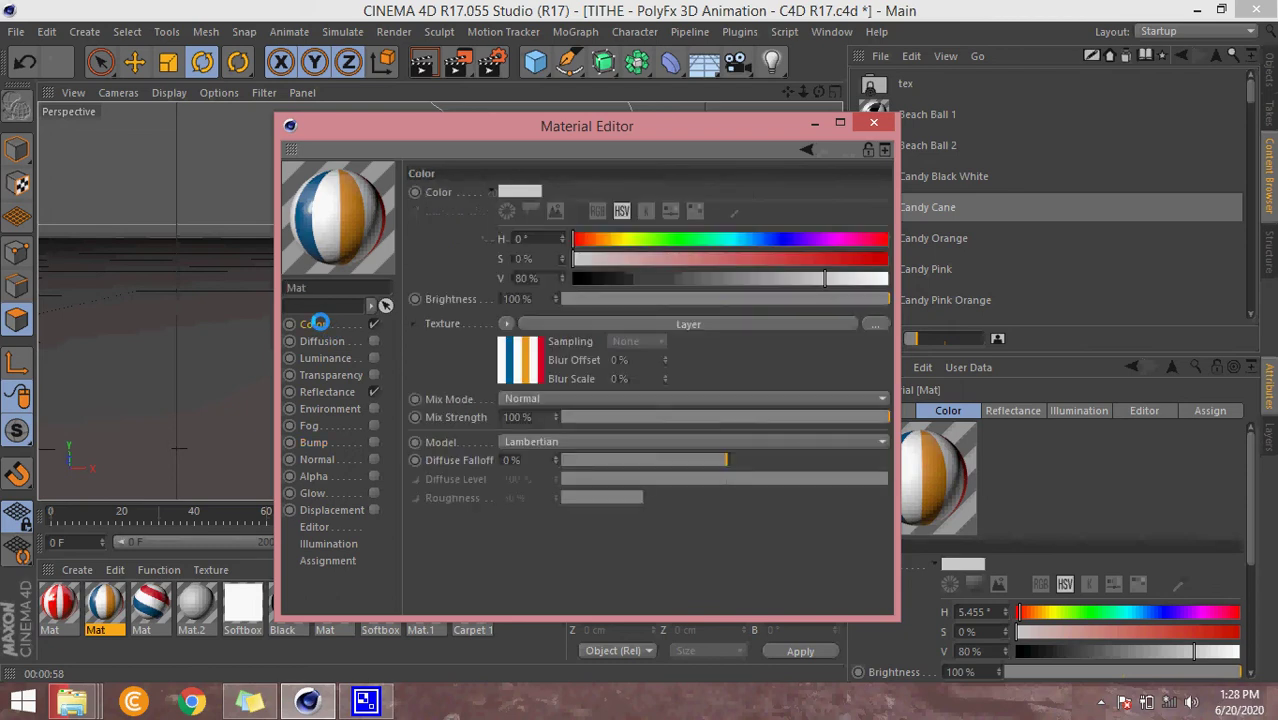
click(524, 360)
click(523, 357)
click(528, 337)
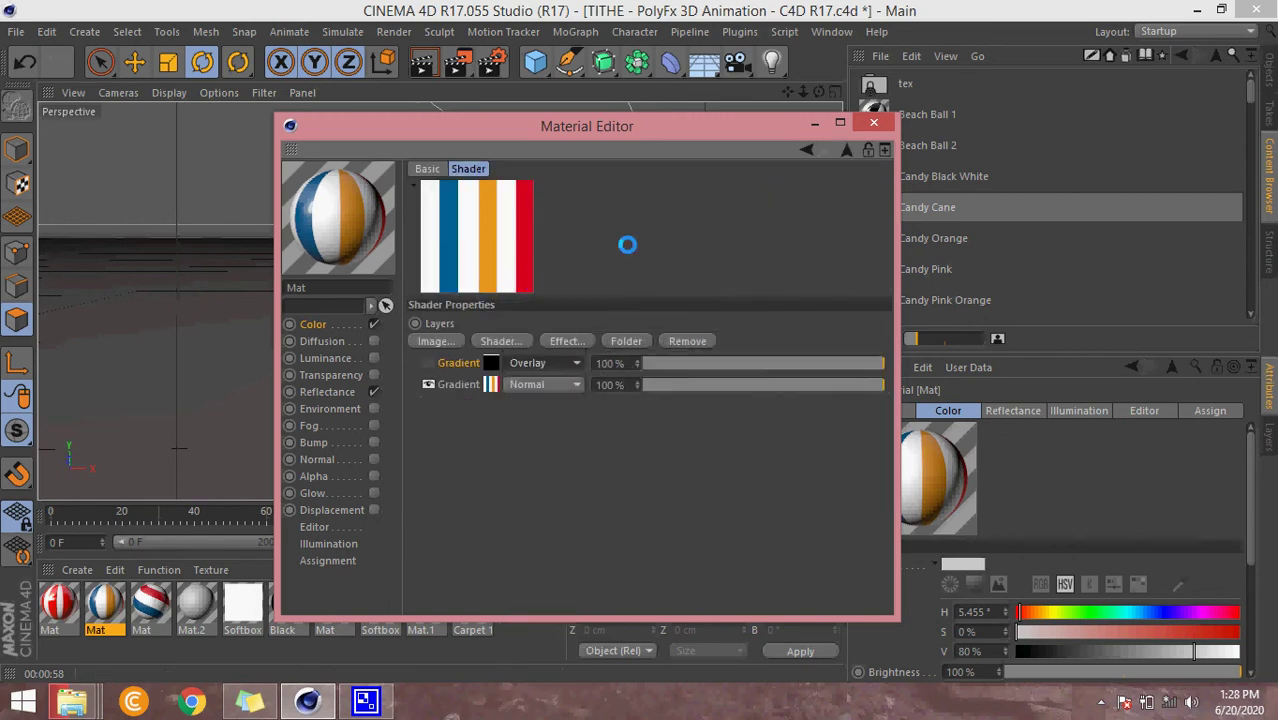
click(561, 340)
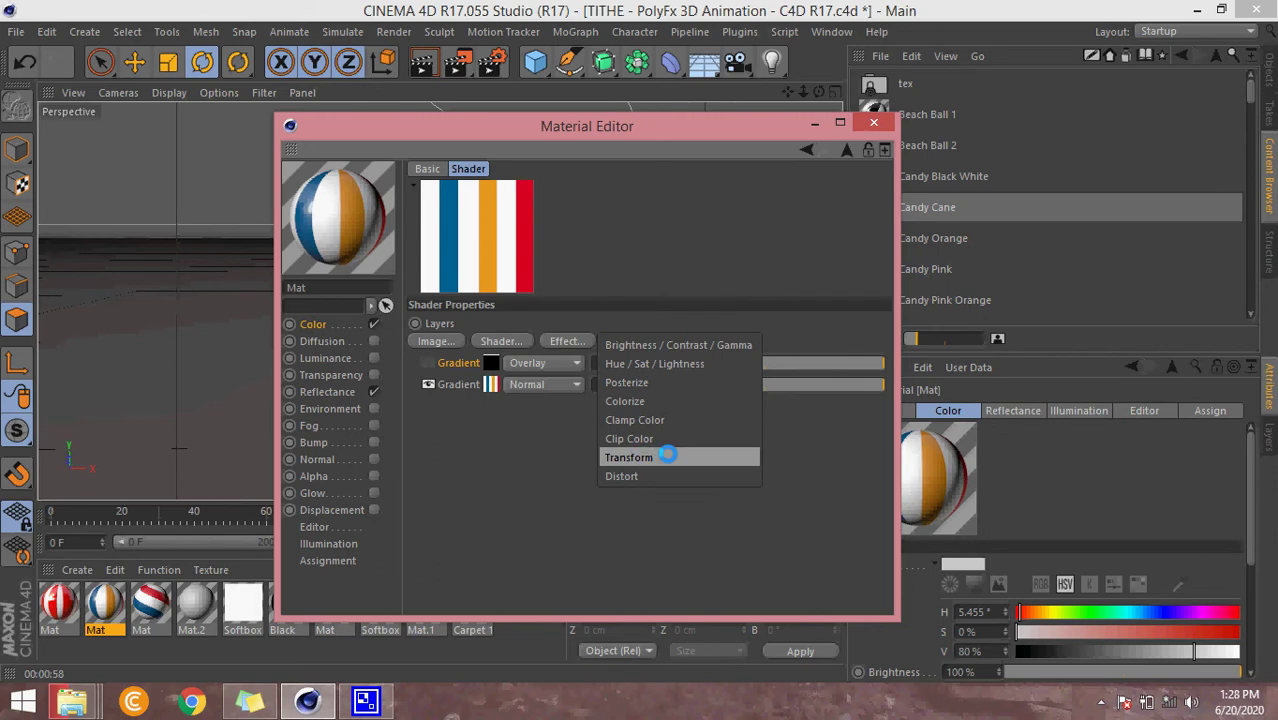
Step: Add a Transform effect with its Angle set to 24°, leaving Mirror off
click(667, 455)
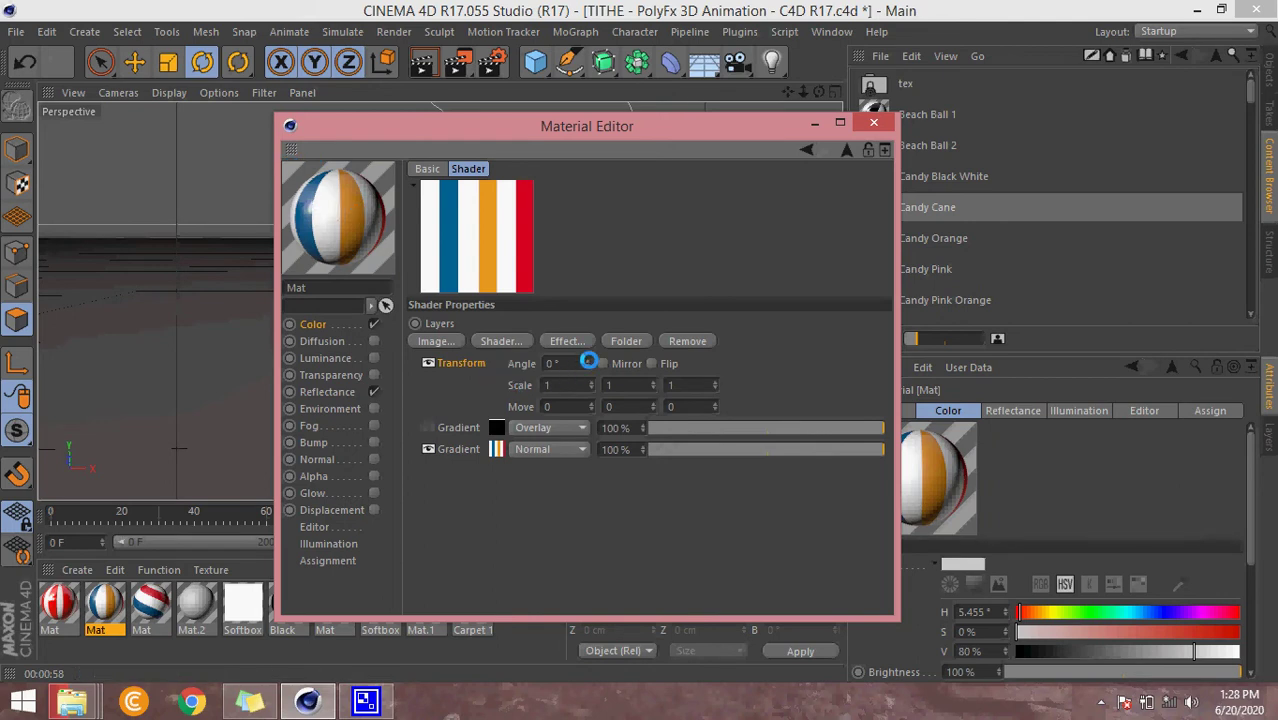
click(587, 360)
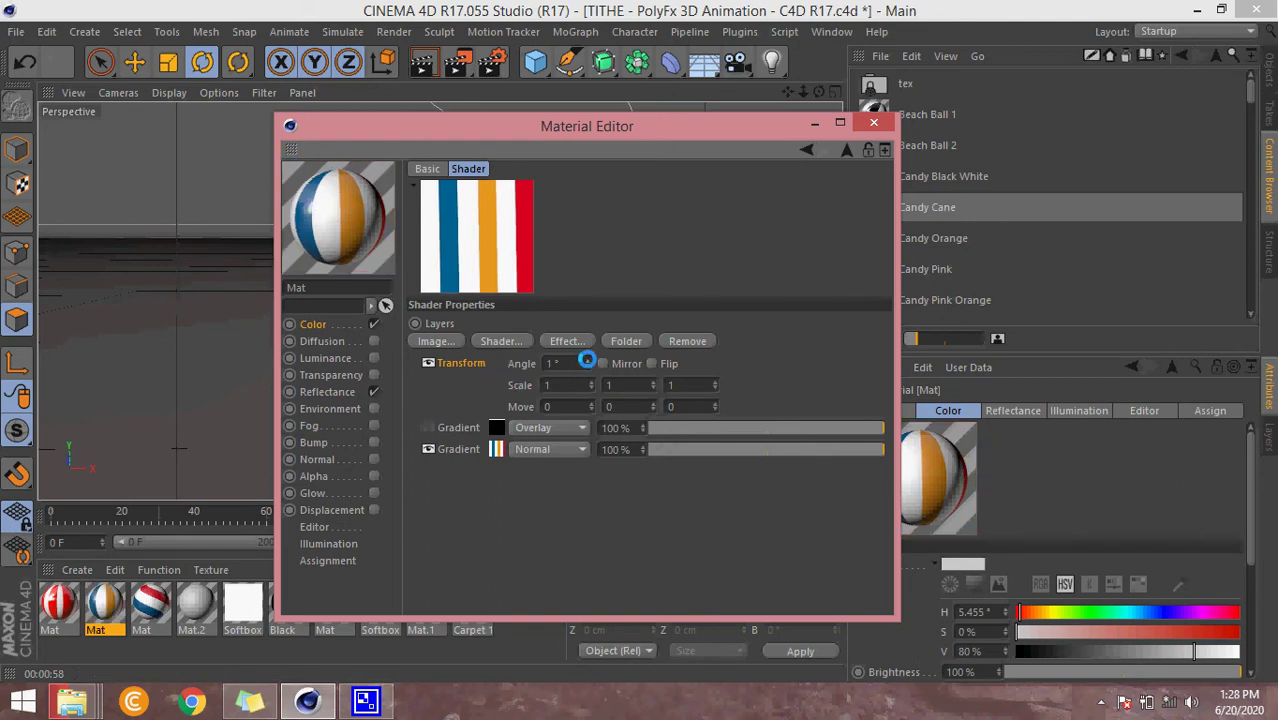
drag(587, 360, 587, 360)
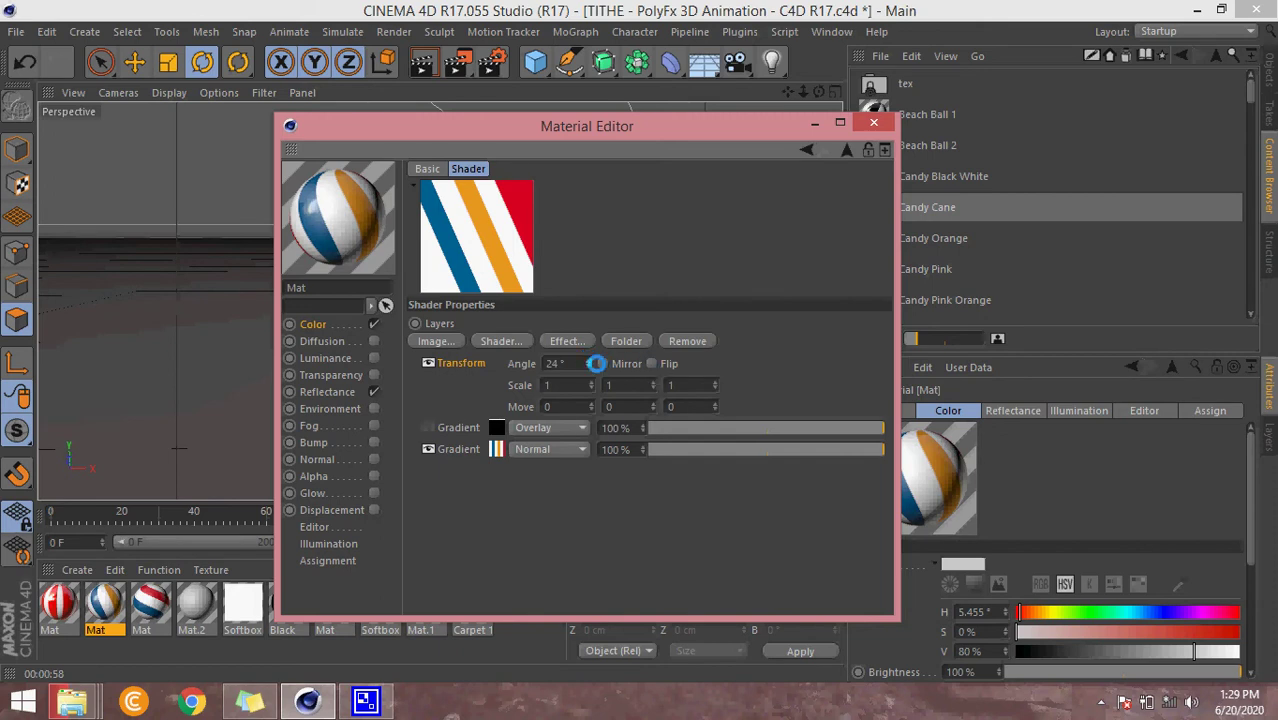
click(601, 363)
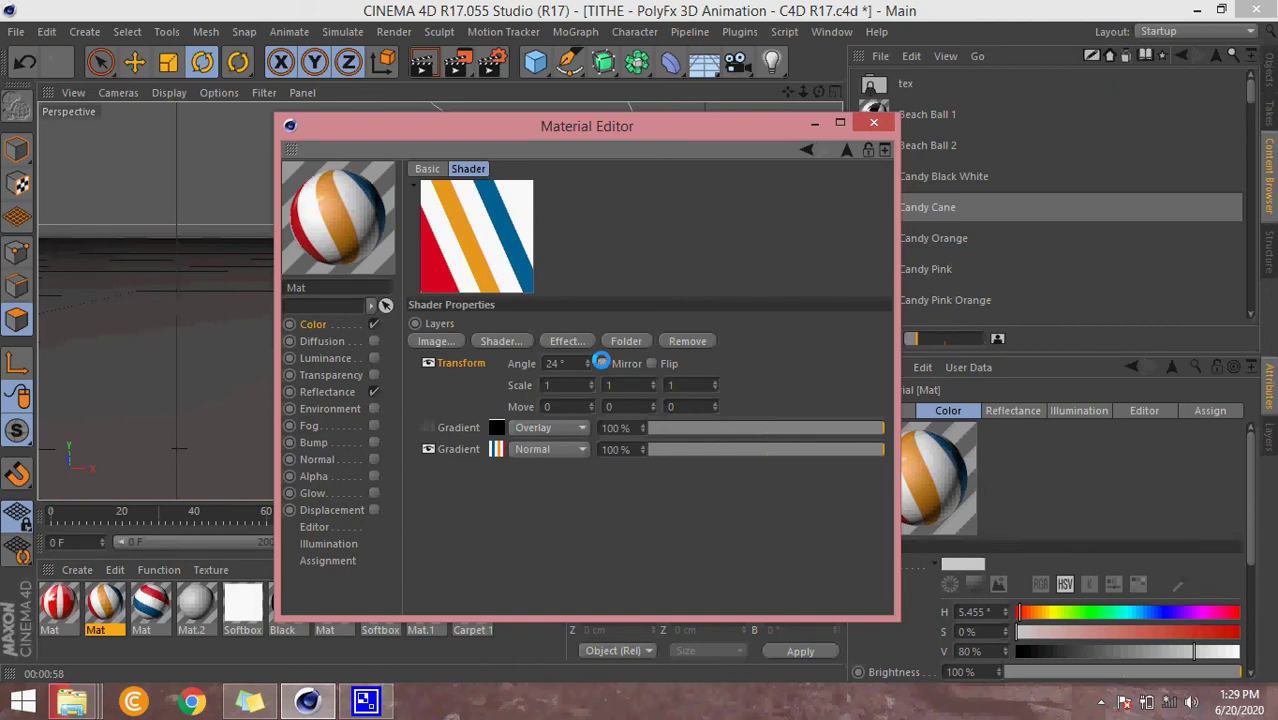
click(601, 363)
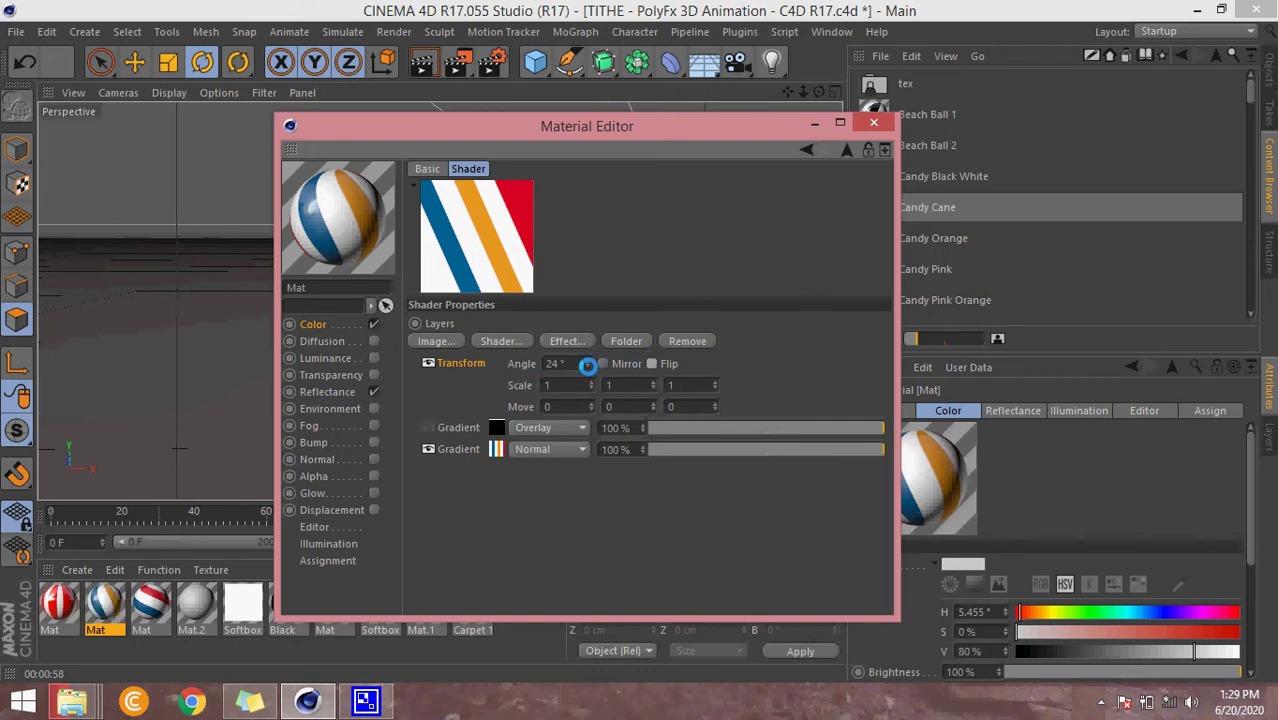
Step: Change the Transform Angle to -50° so the stripes slant the other way
drag(587, 364, 587, 365)
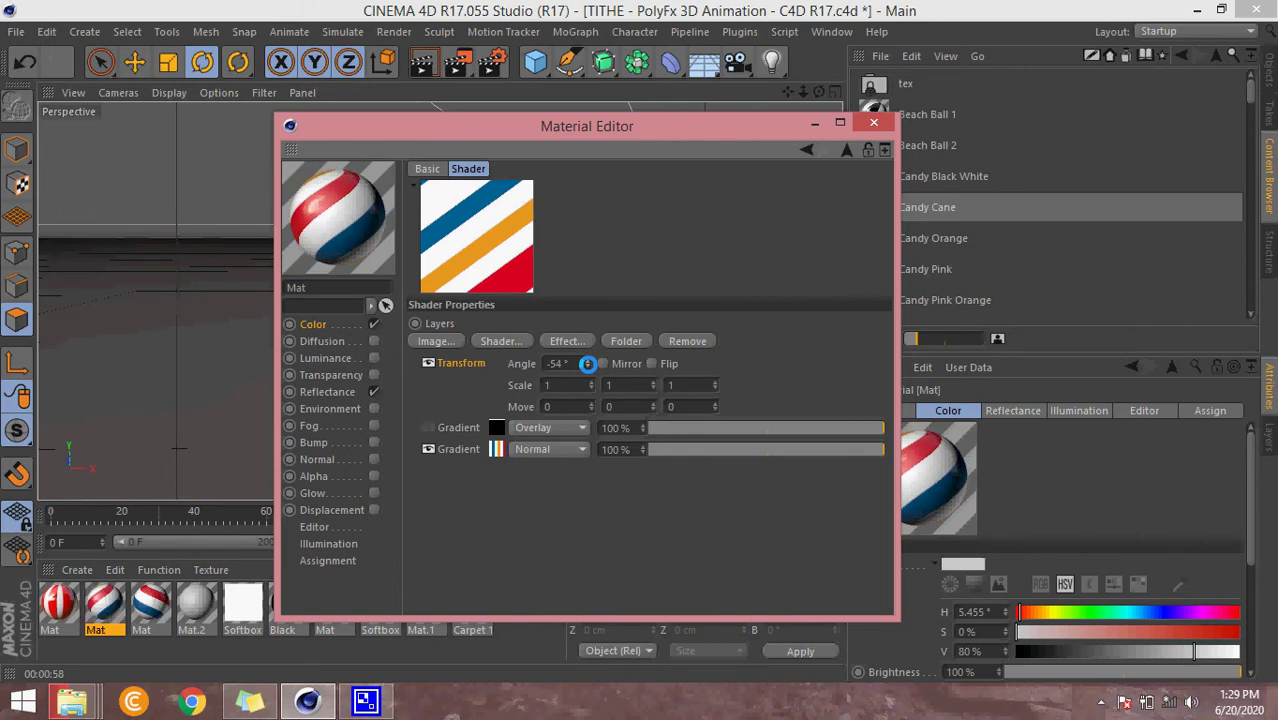
drag(587, 364, 587, 363)
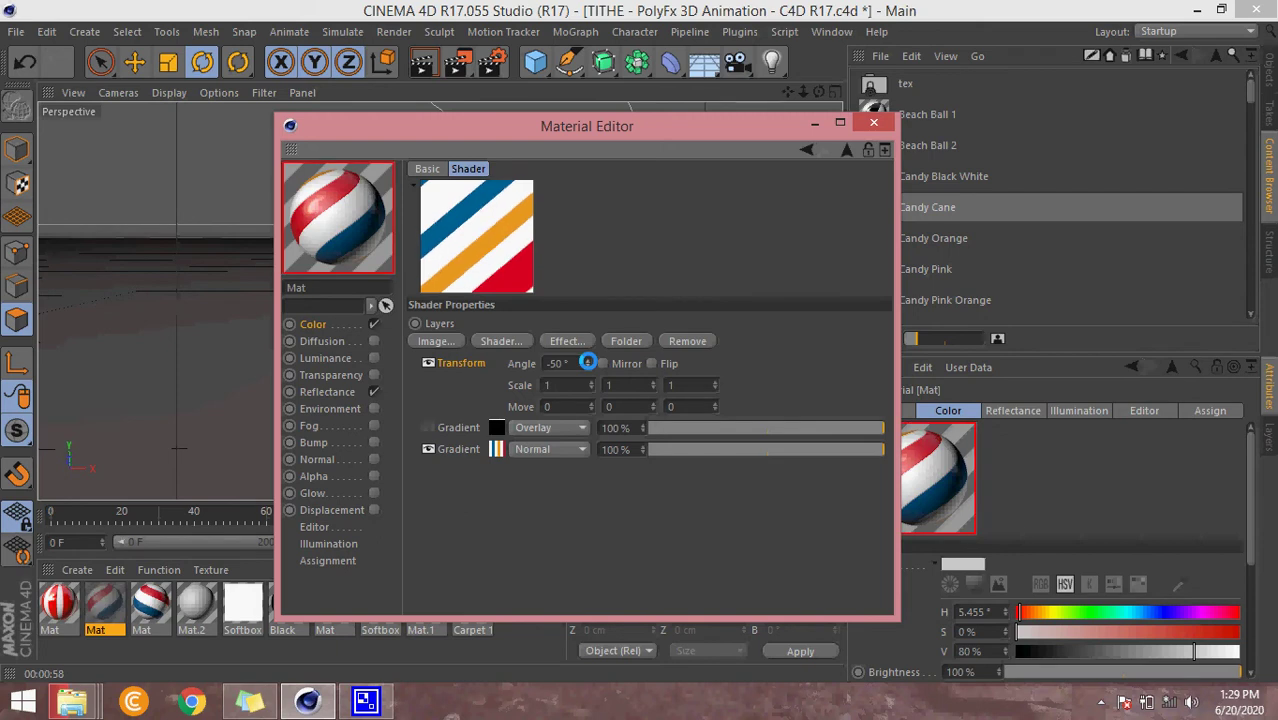
drag(587, 363, 589, 365)
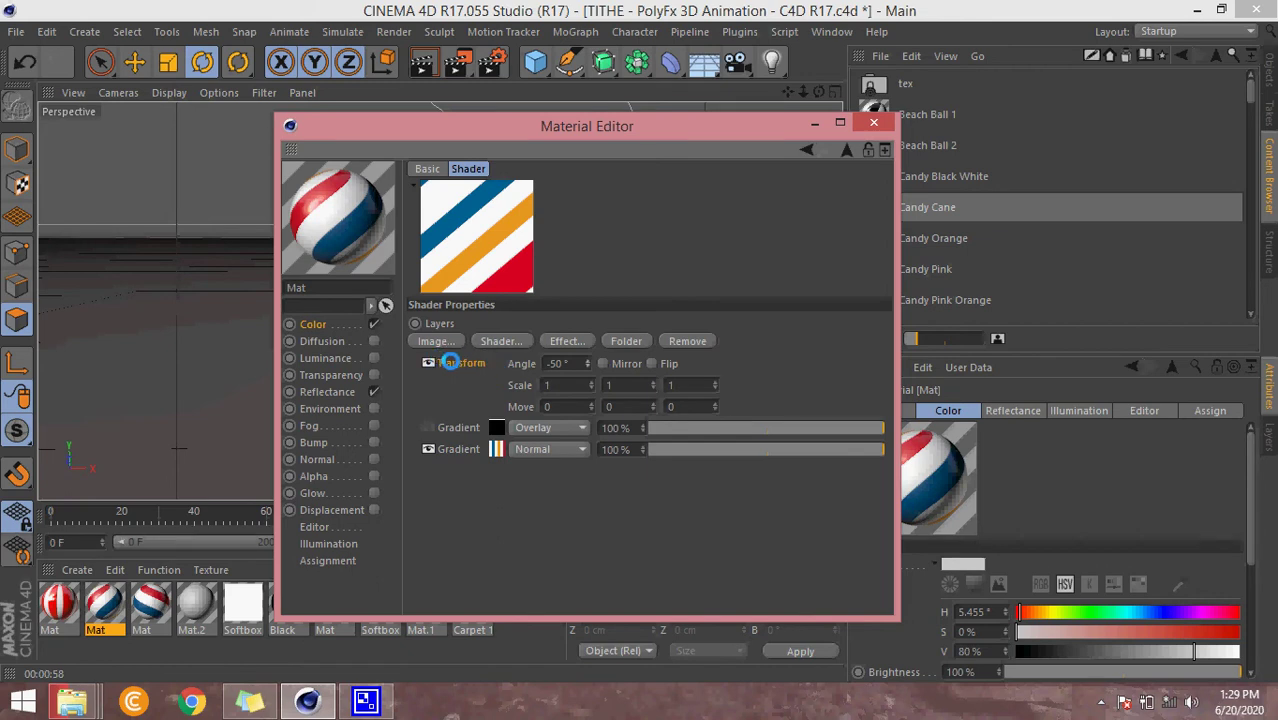
Step: Toggle the stripe tilt off and on to compare, leaving it enabled
click(426, 362)
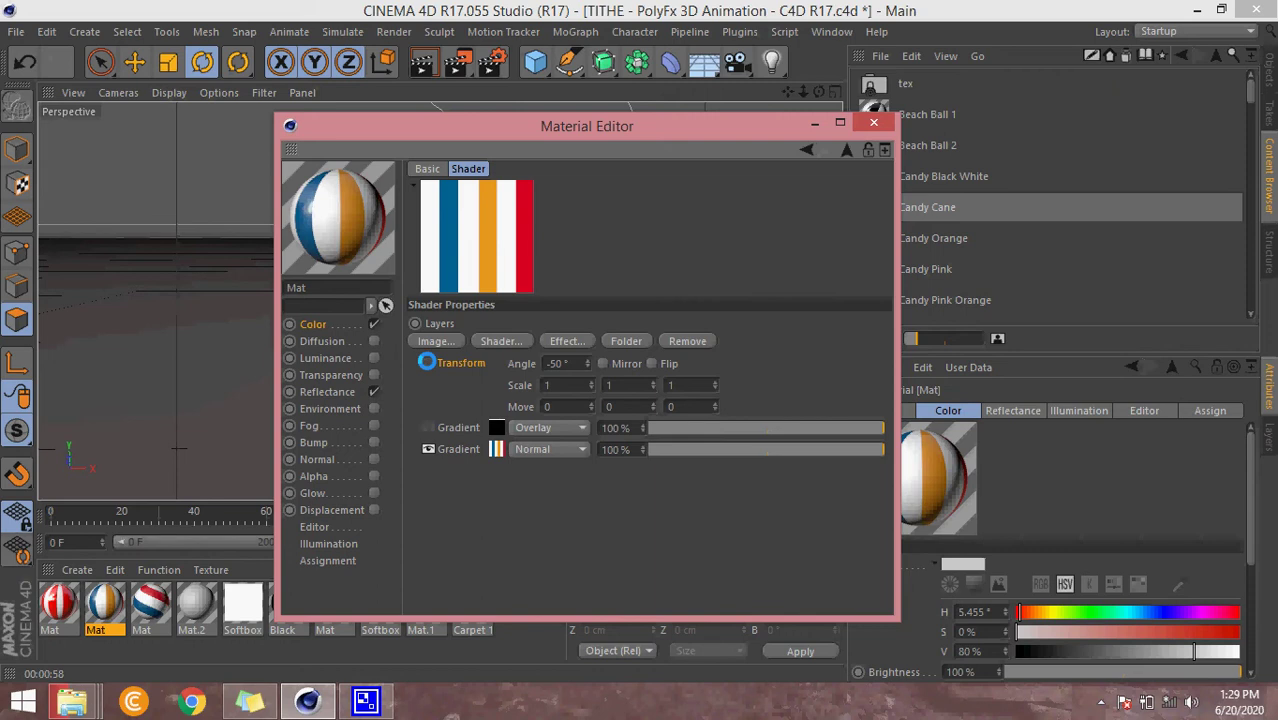
click(426, 362)
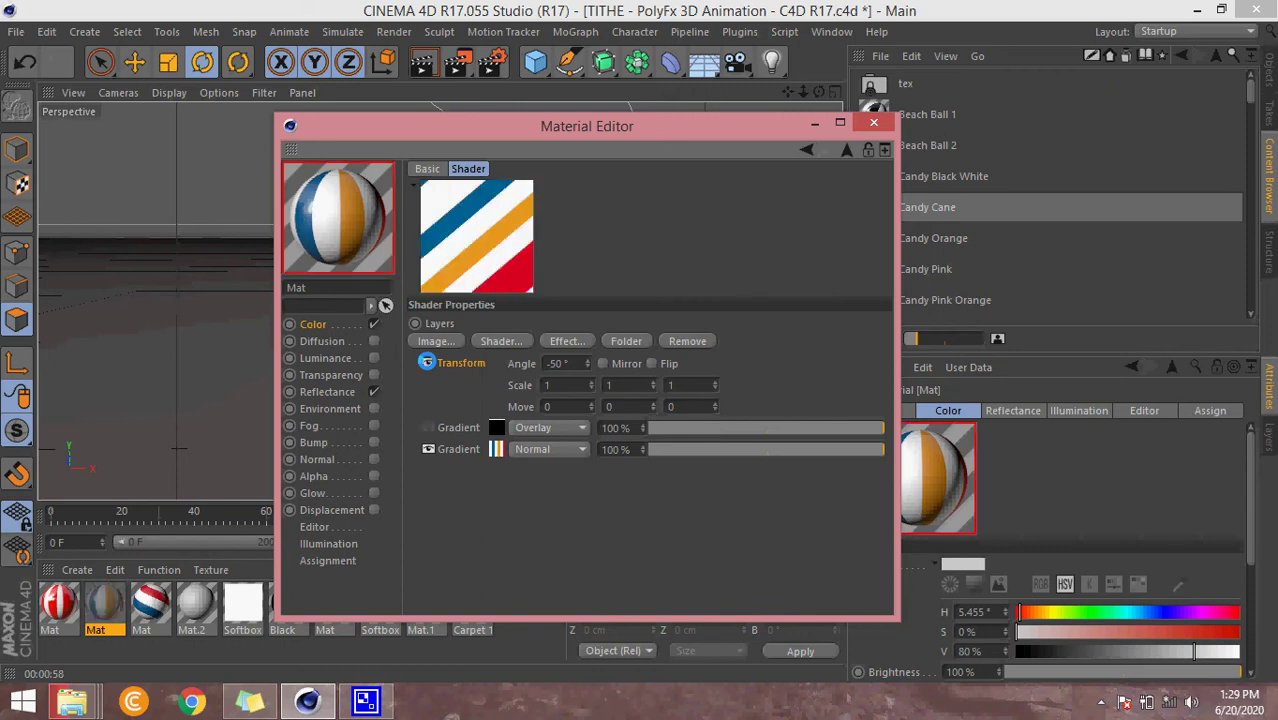
click(426, 362)
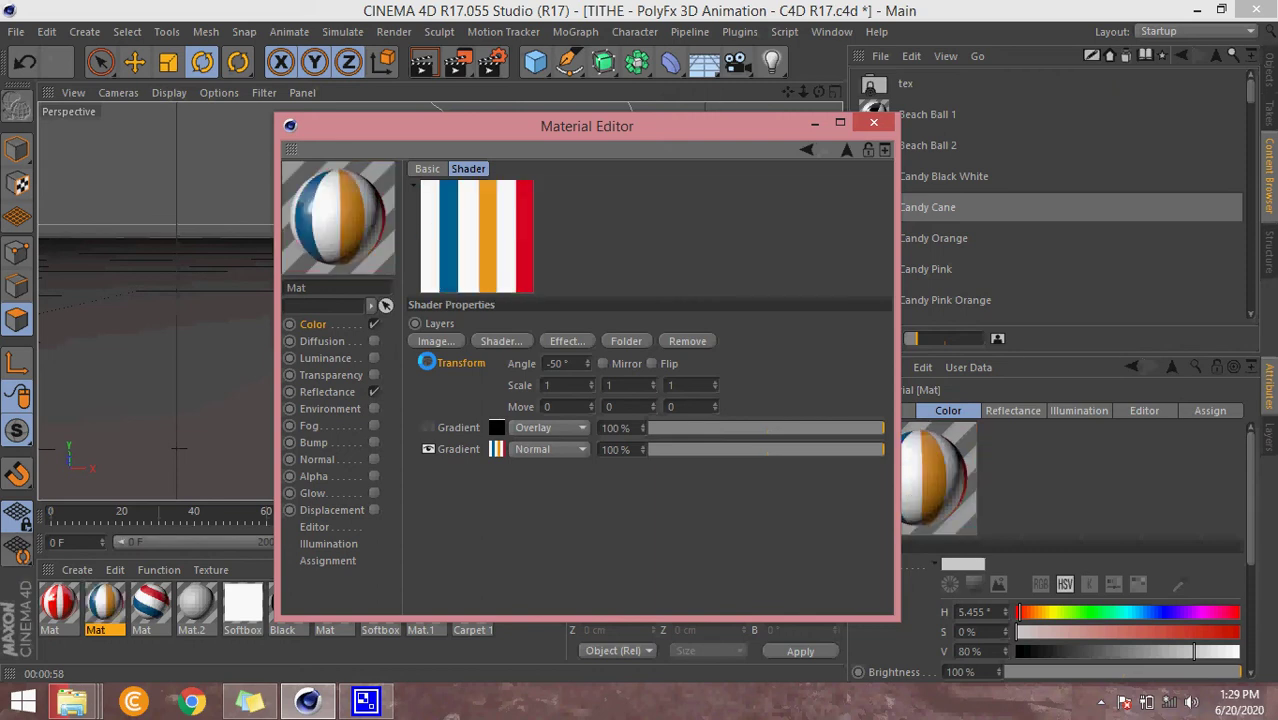
click(426, 362)
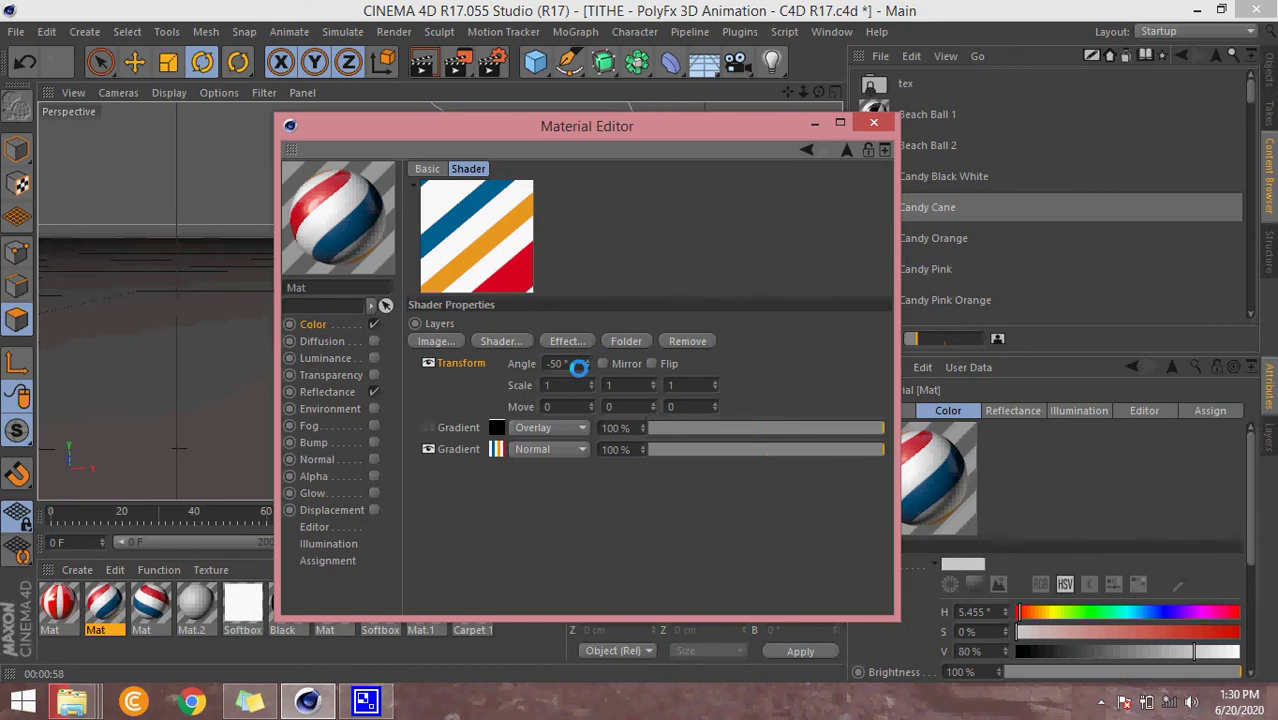
Step: Set the Transform Move to 0.8 horizontally and 0 vertically
click(591, 401)
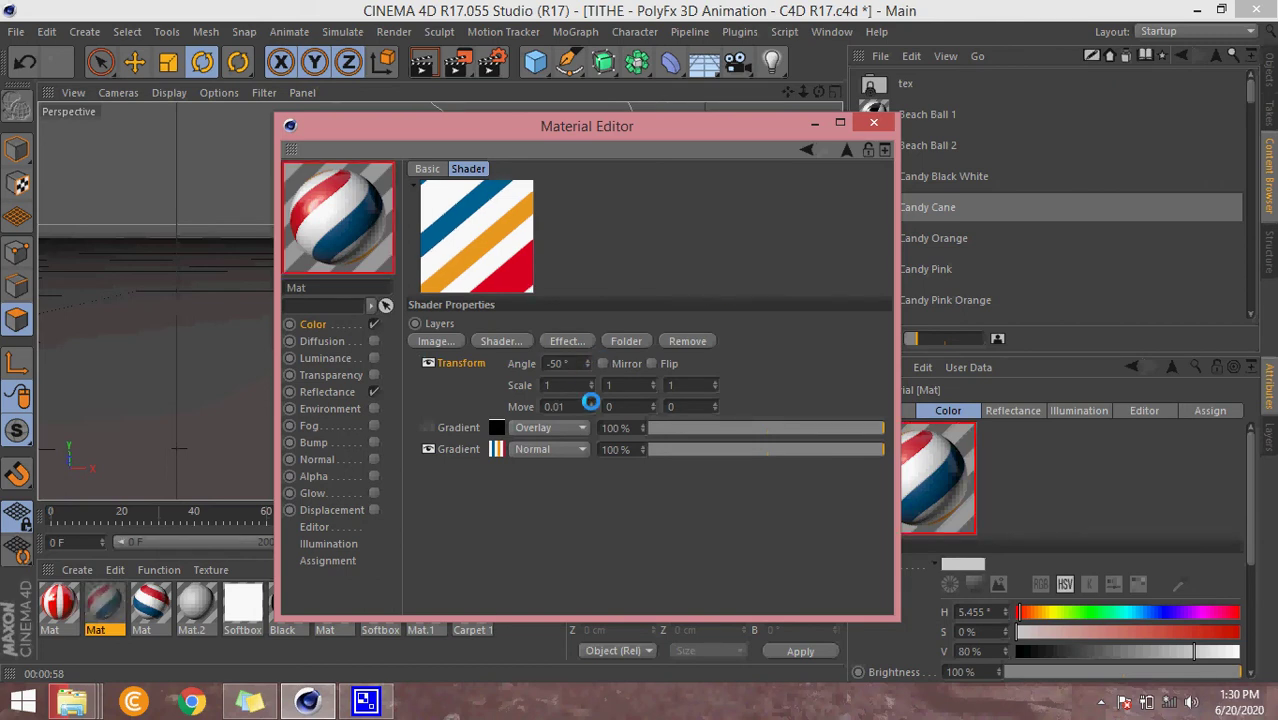
drag(591, 401, 591, 401)
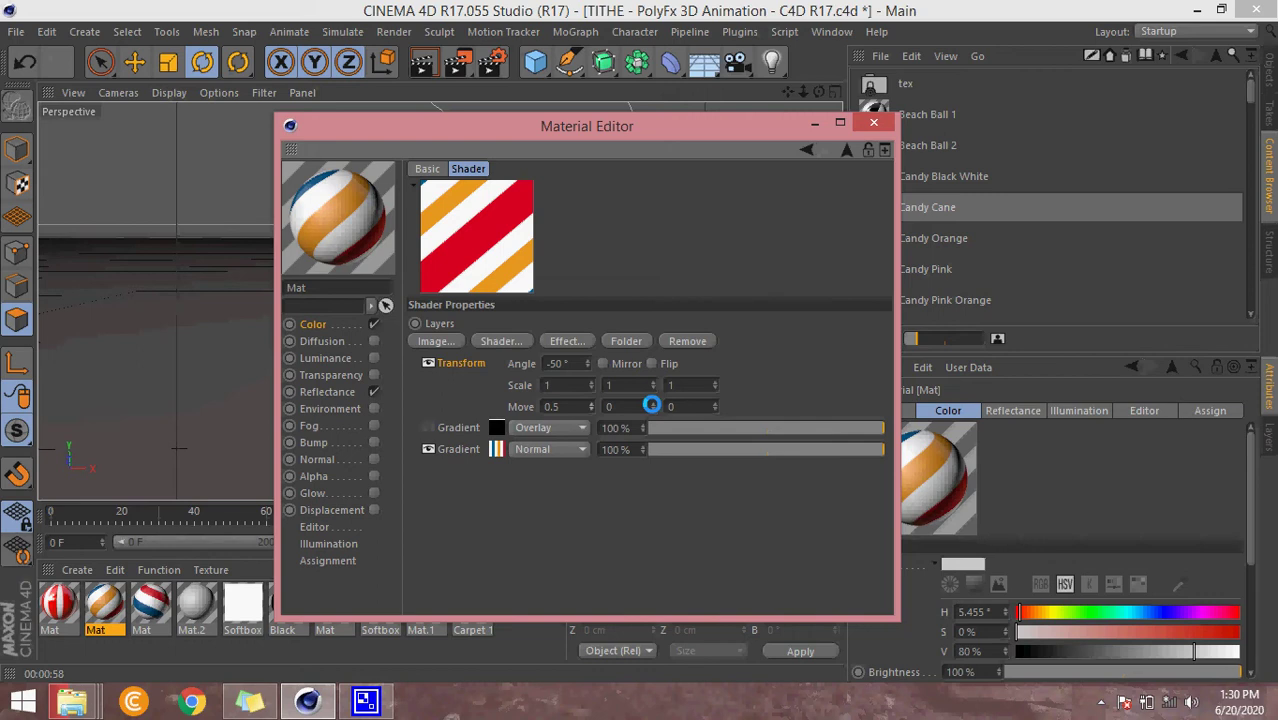
drag(651, 405, 651, 404)
click(626, 406)
text(0)
key(Return)
key(Return)
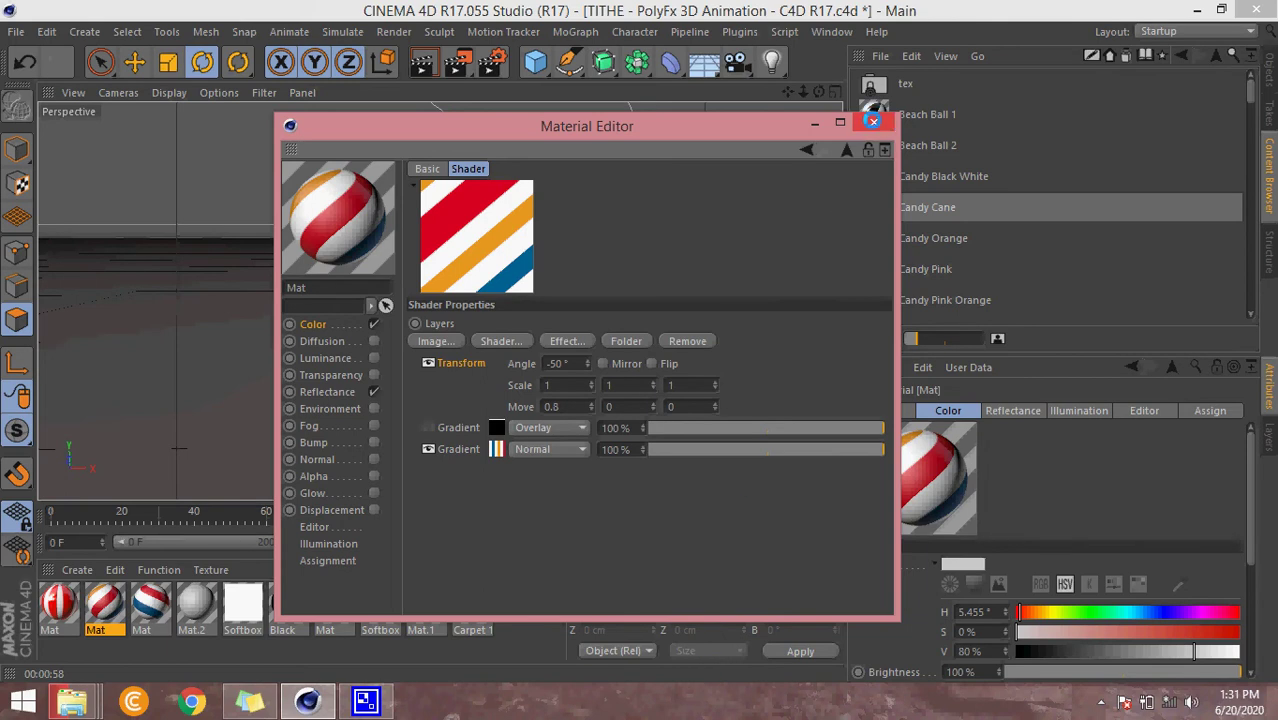
Step: Close the Material Editor and scroll the Content Browser's material list
click(873, 121)
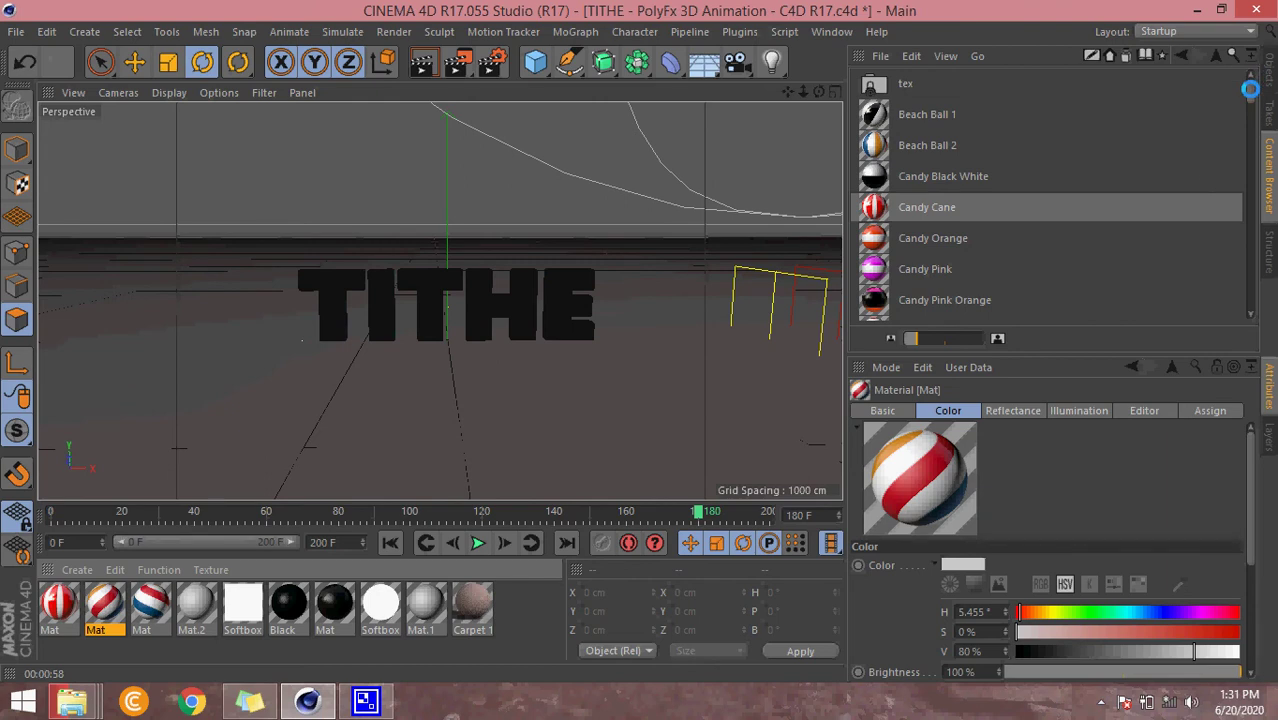
drag(1250, 89, 1250, 105)
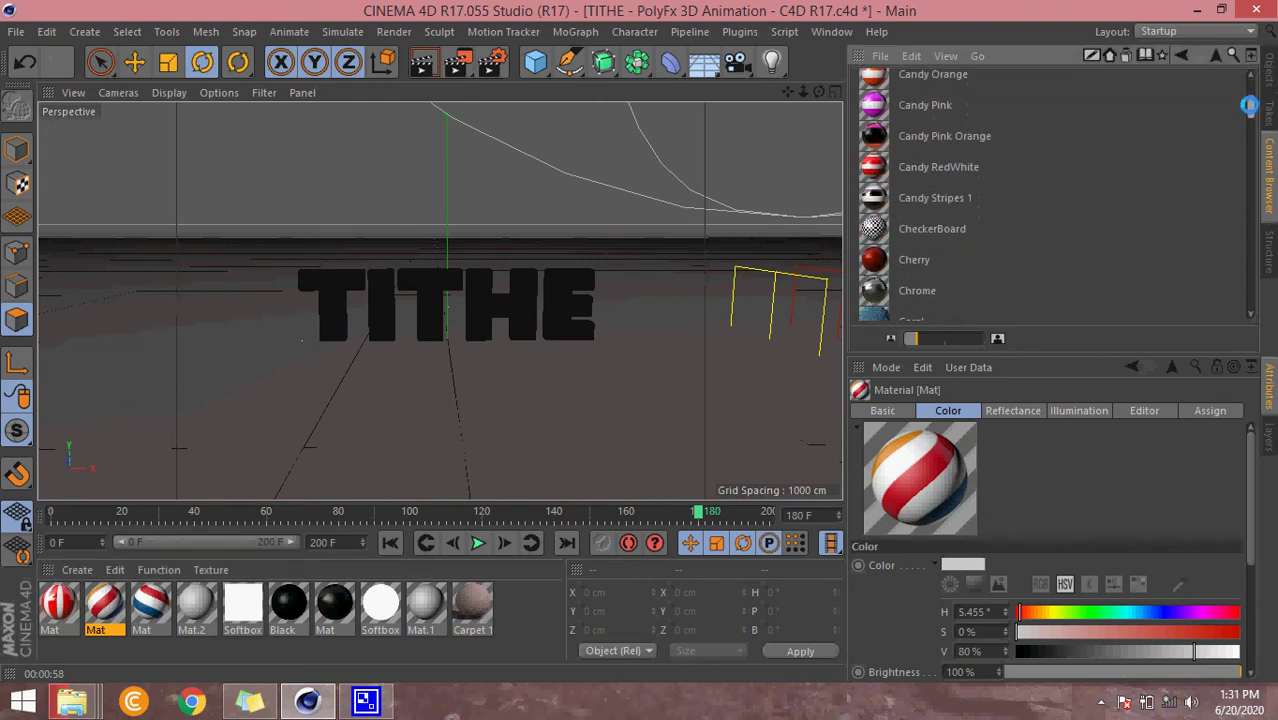
drag(1249, 105, 1264, 314)
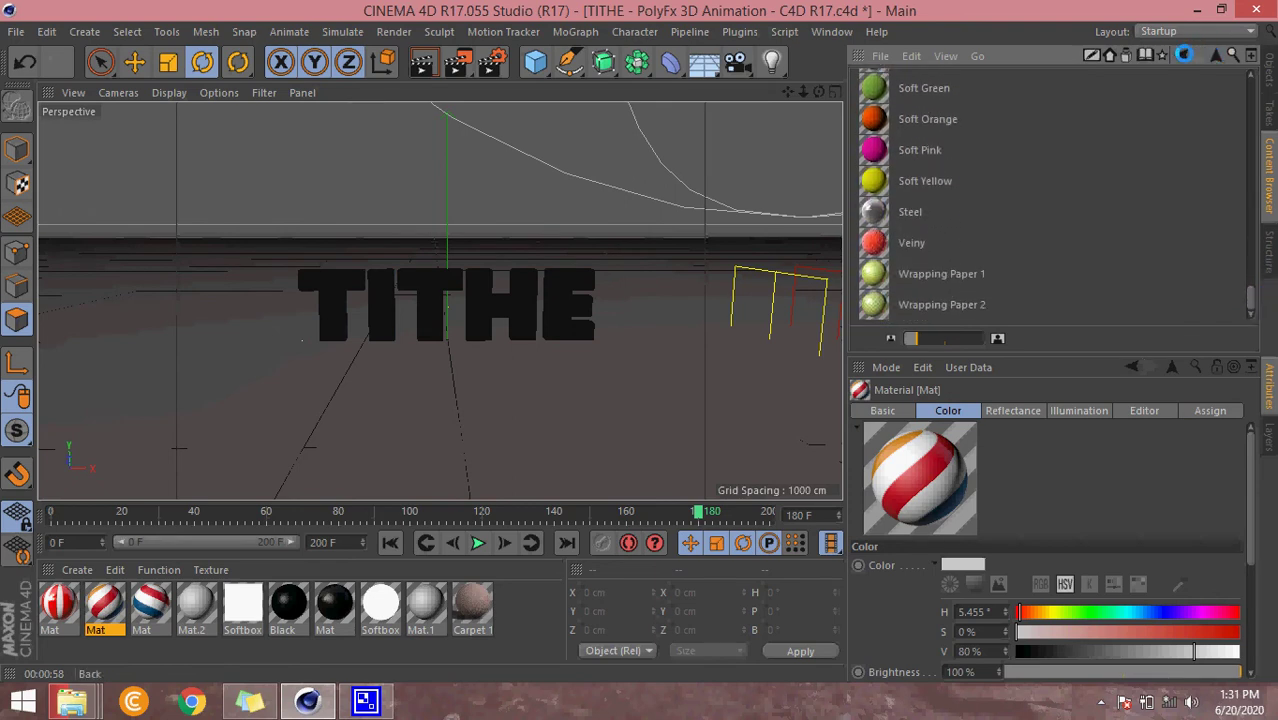
Step: Browse back through Presets > GSG_Texture_Kit > Greyscalegorilla Textures and scroll to the Candy presets
click(1184, 54)
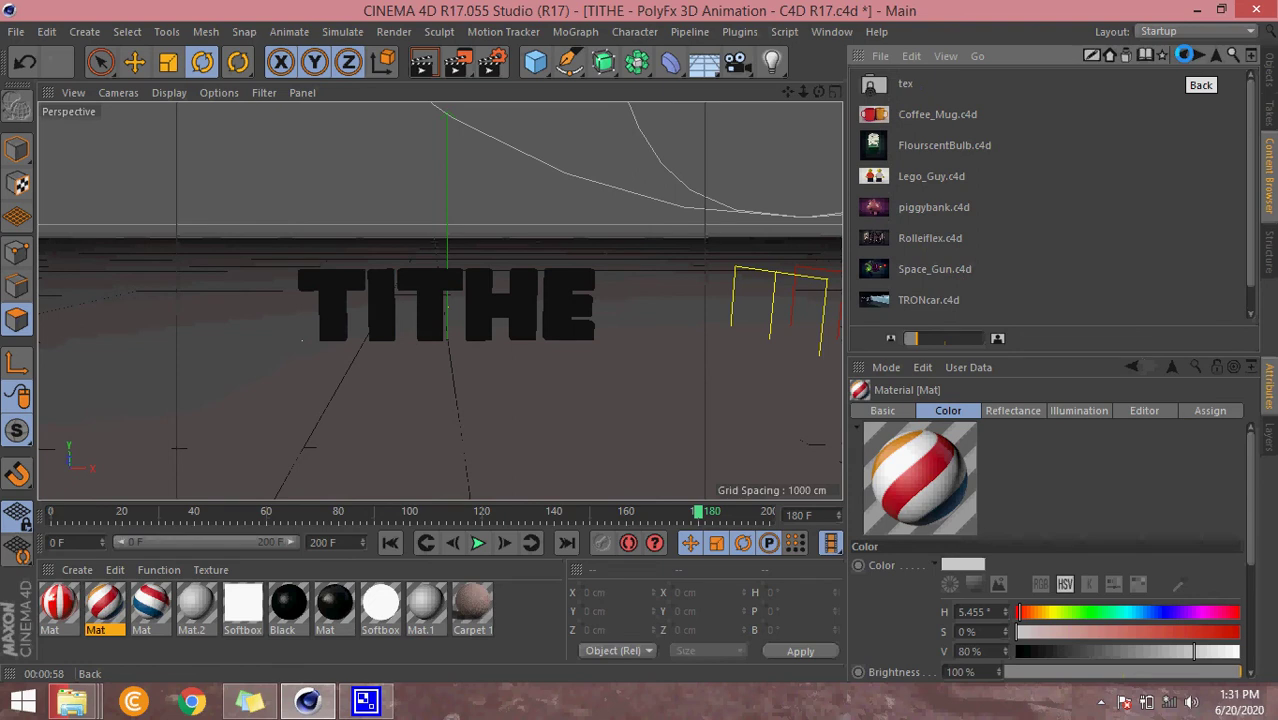
click(1184, 54)
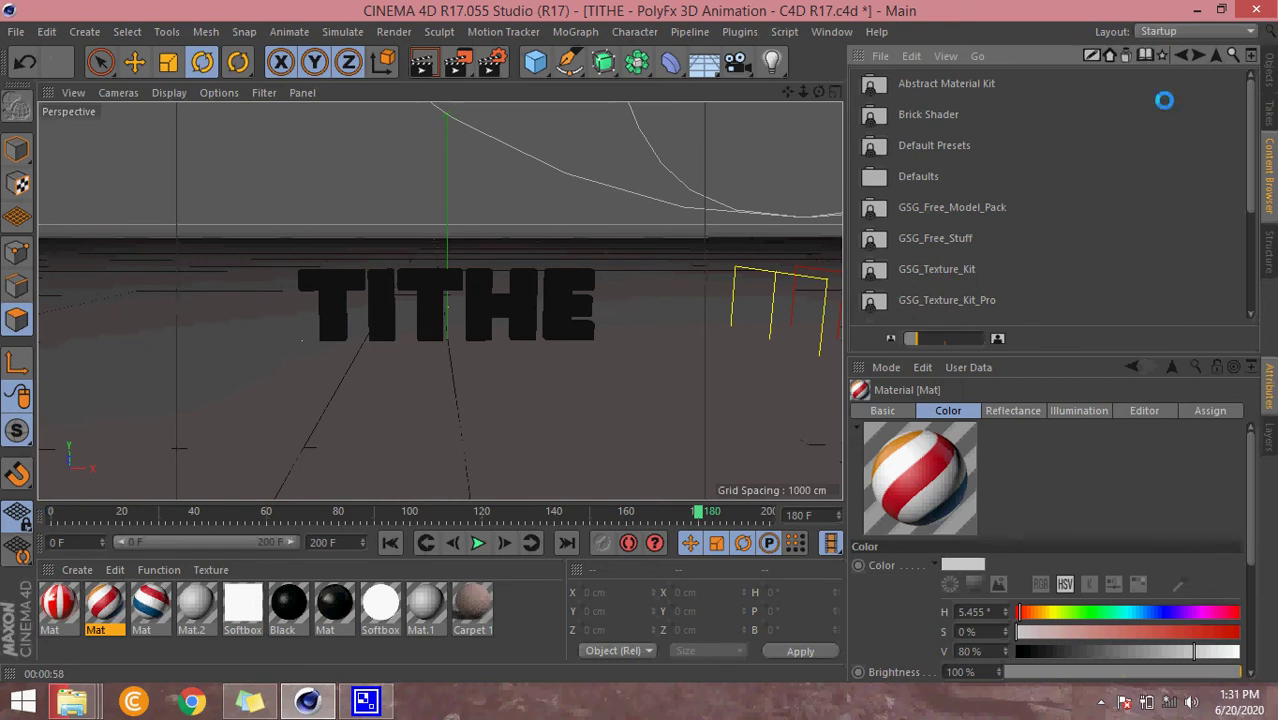
click(1182, 54)
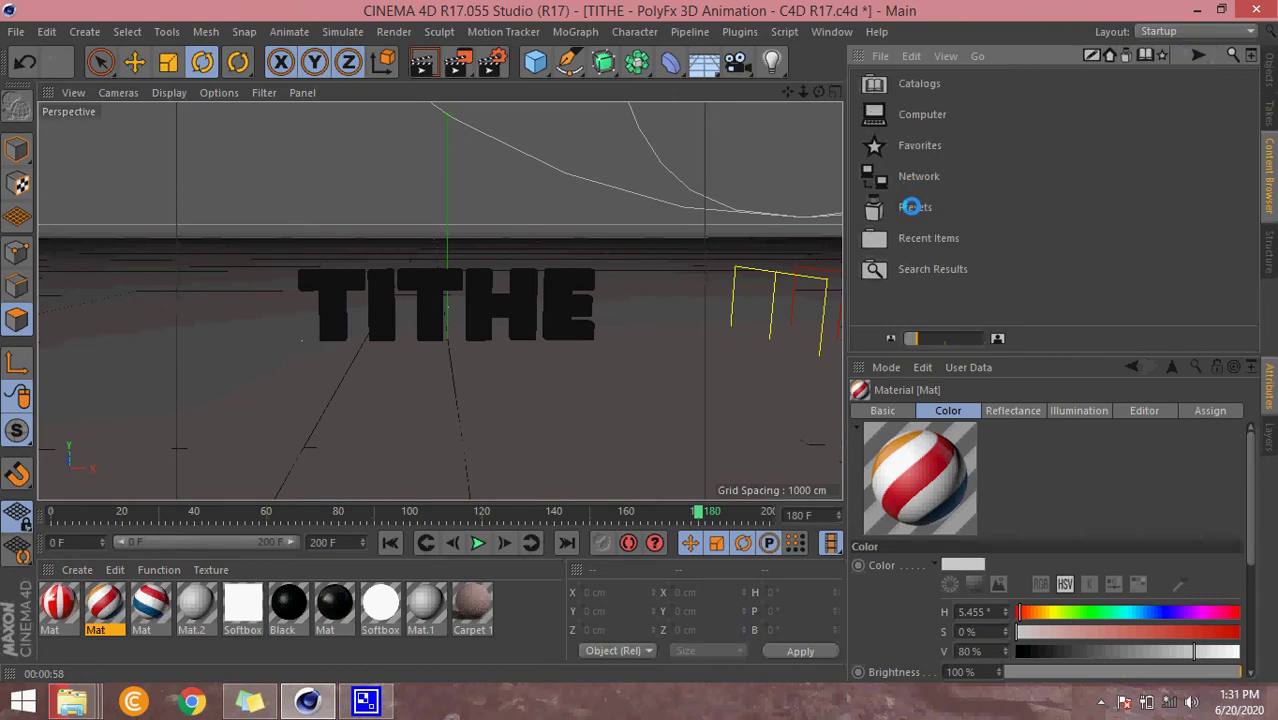
double_click(913, 207)
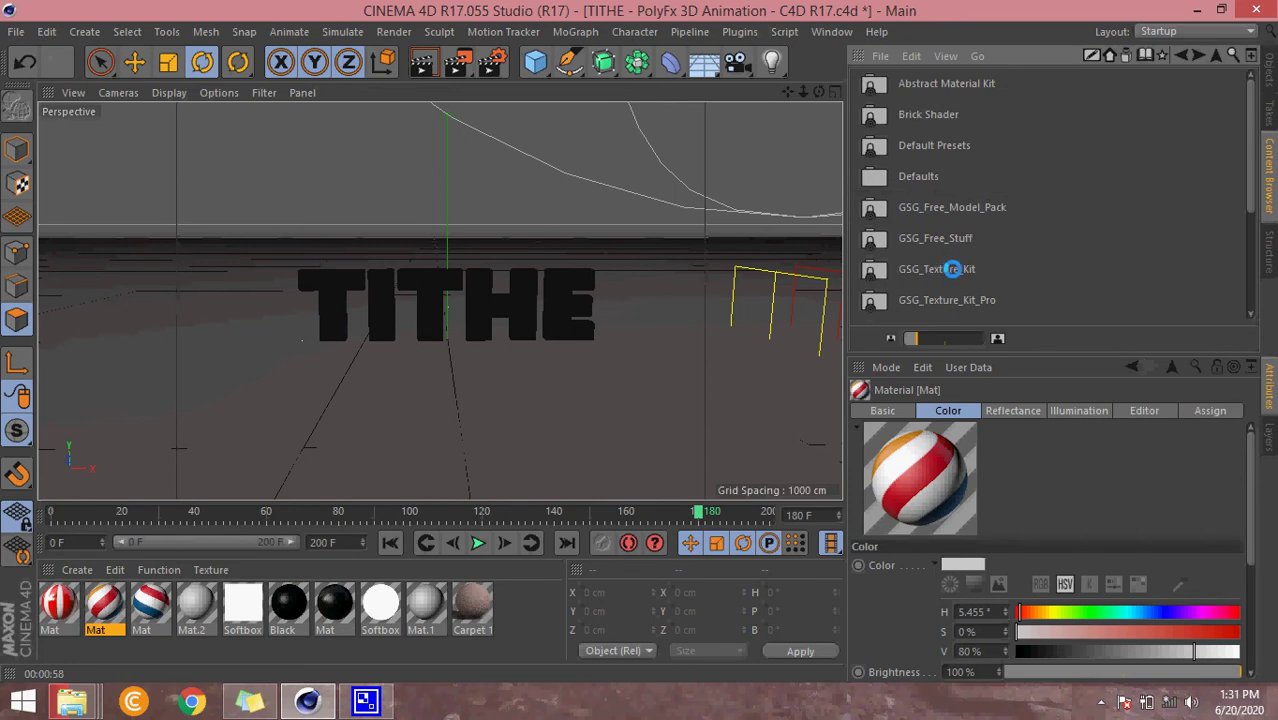
double_click(946, 269)
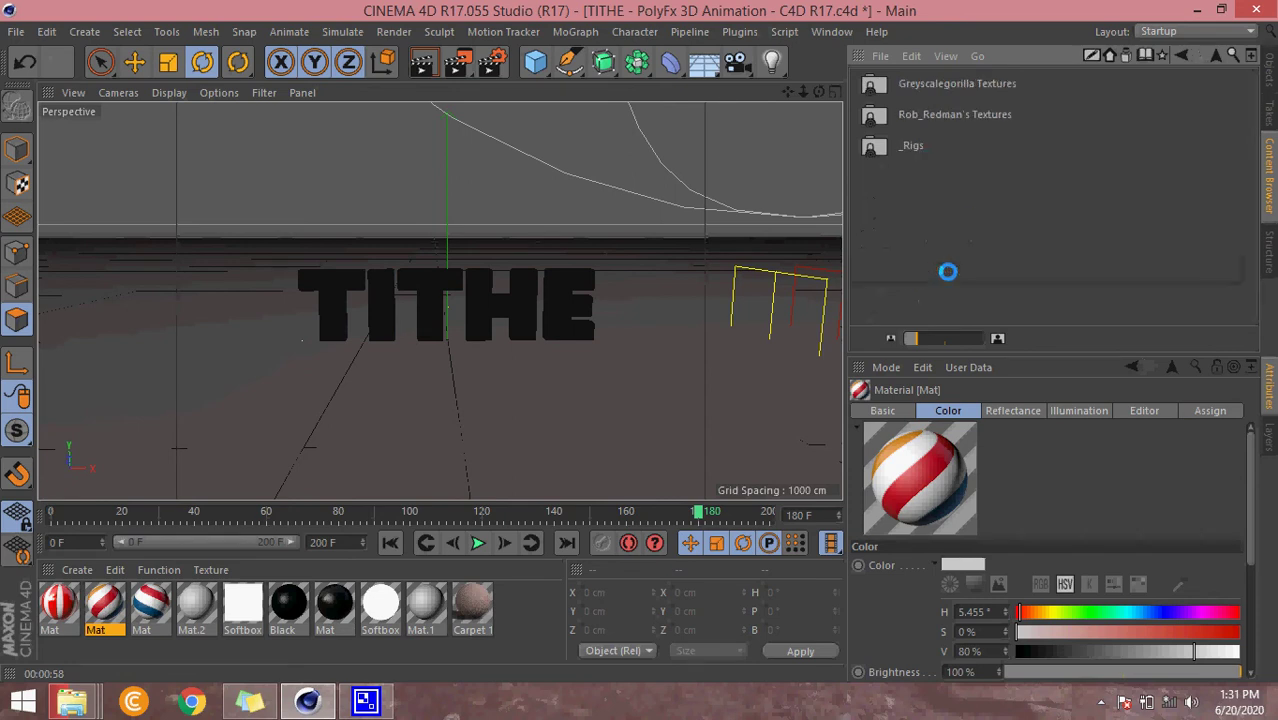
double_click(938, 83)
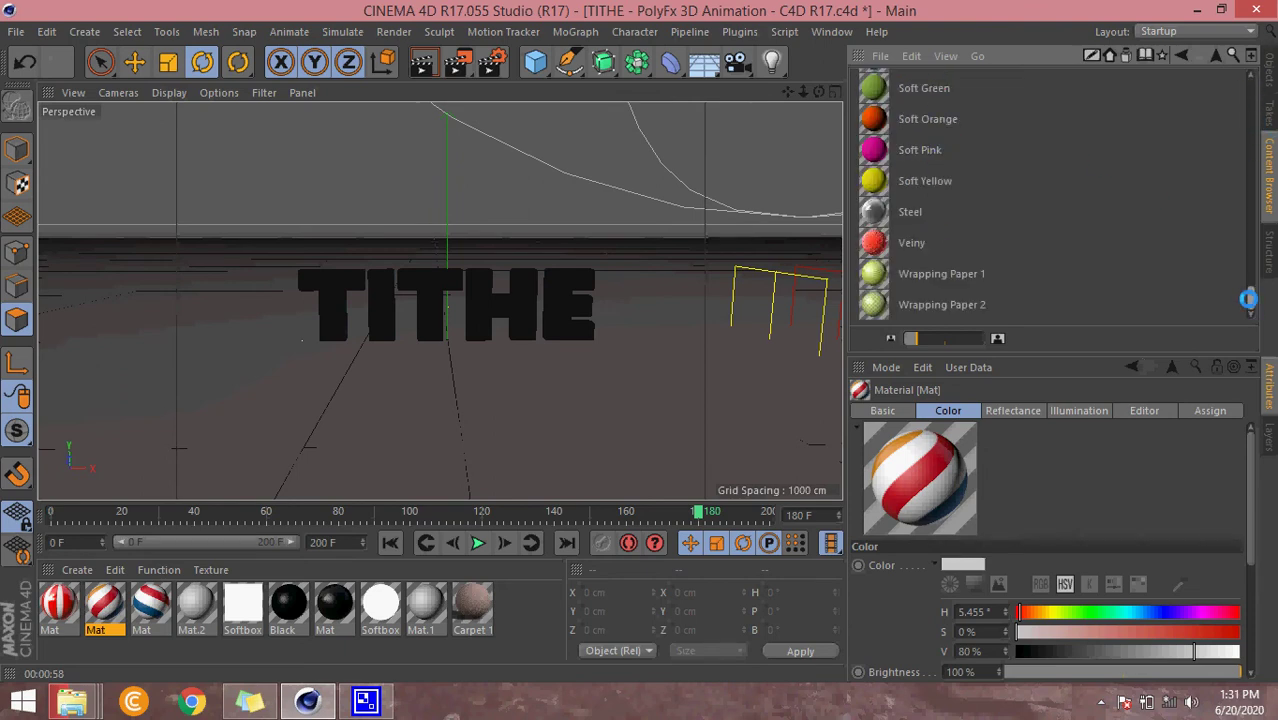
drag(1248, 299, 1240, 100)
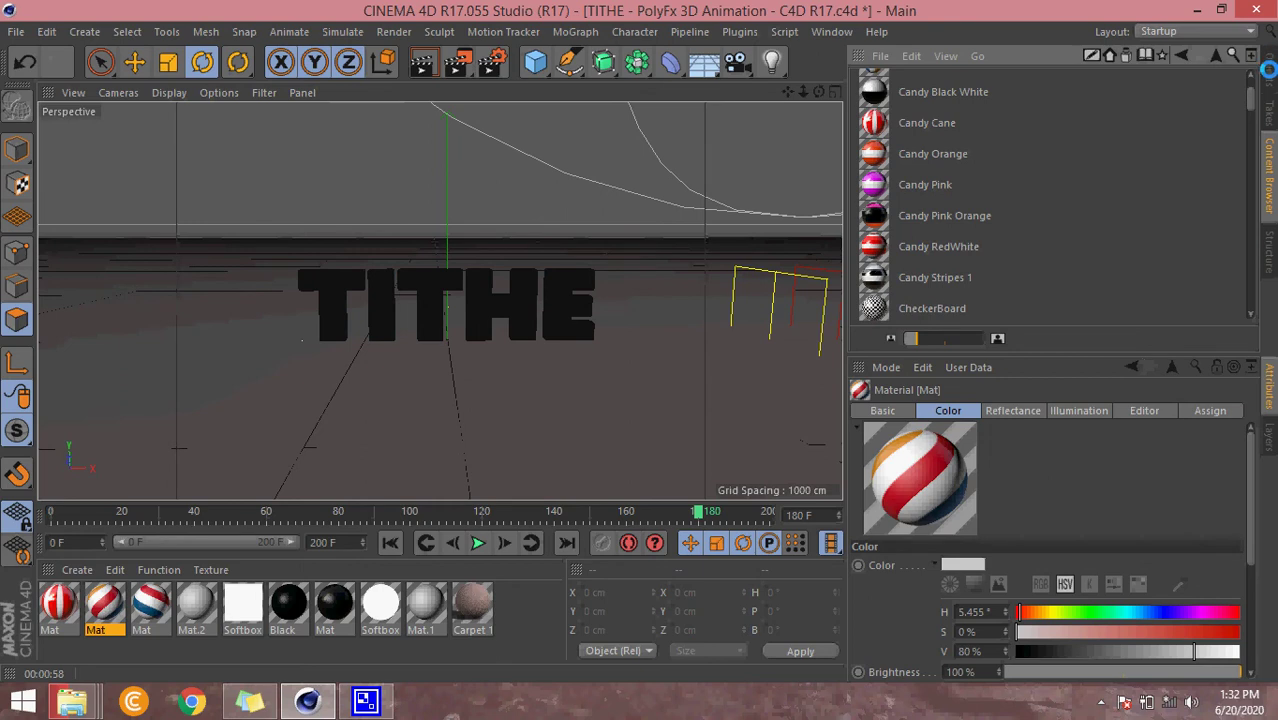
Step: Delete the first texture tag on Subdivision Surface, leaving only the red-white tag
click(1270, 62)
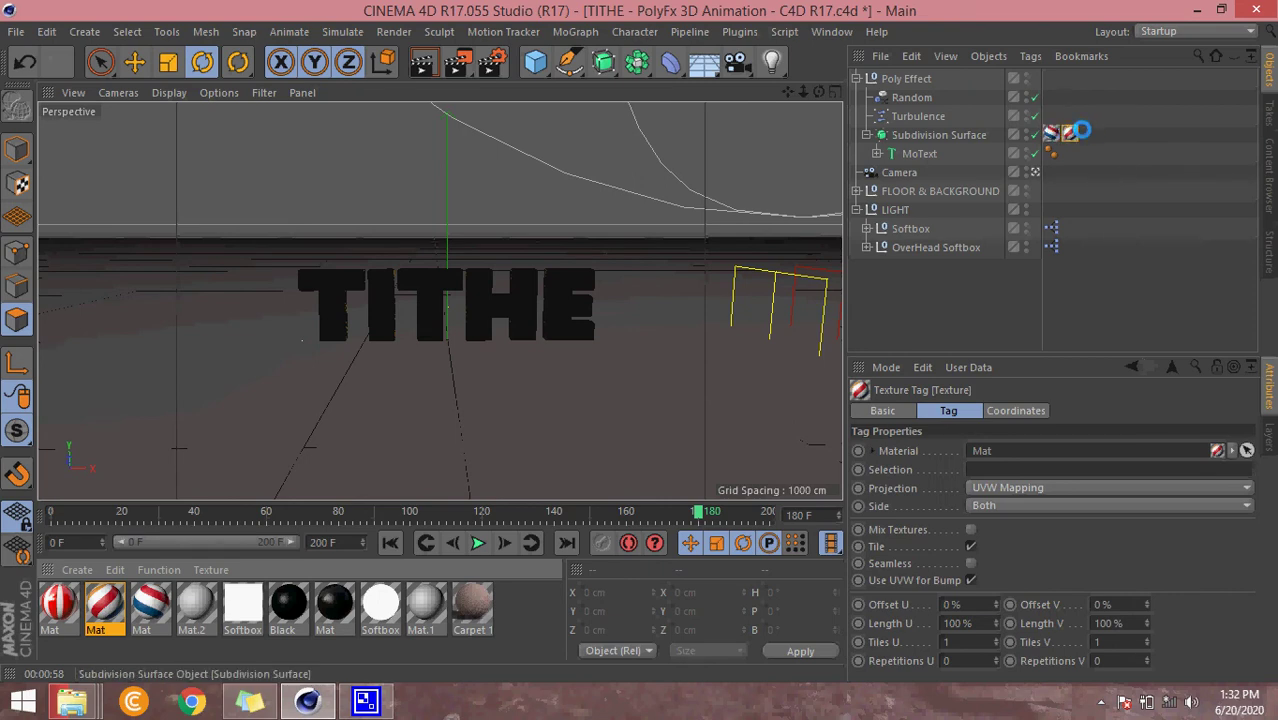
click(1049, 132)
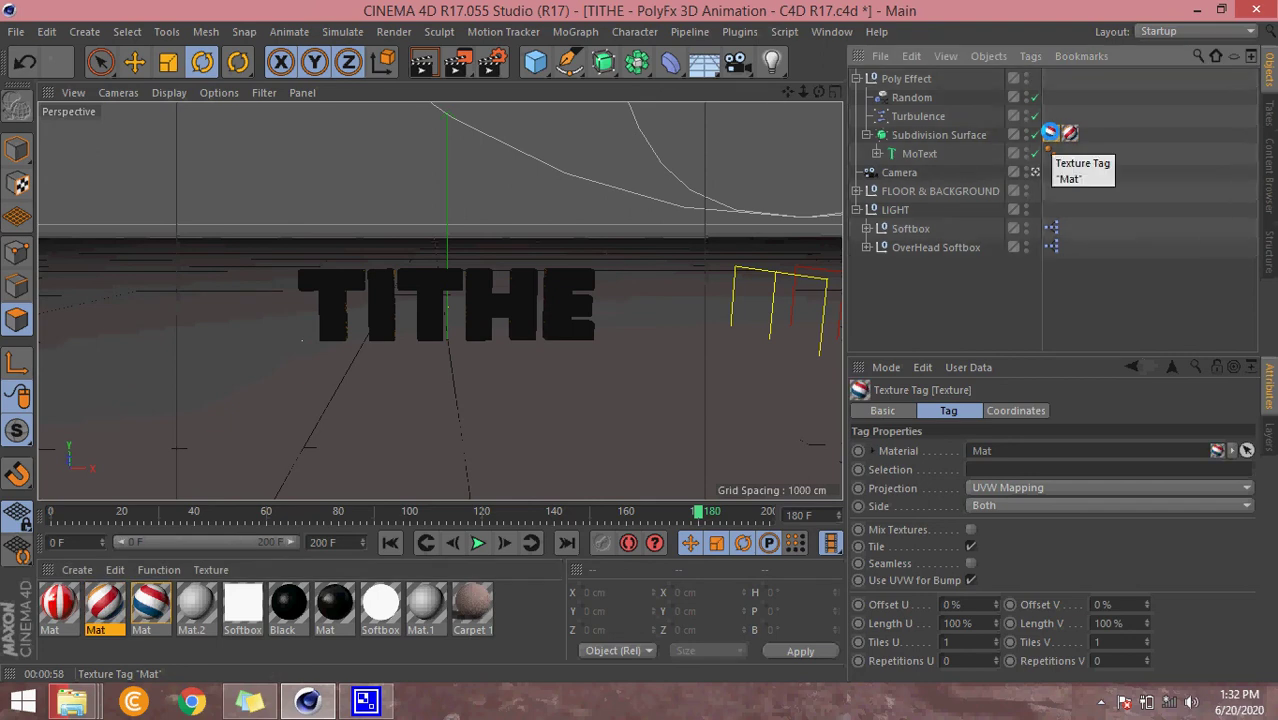
right_click(1049, 140)
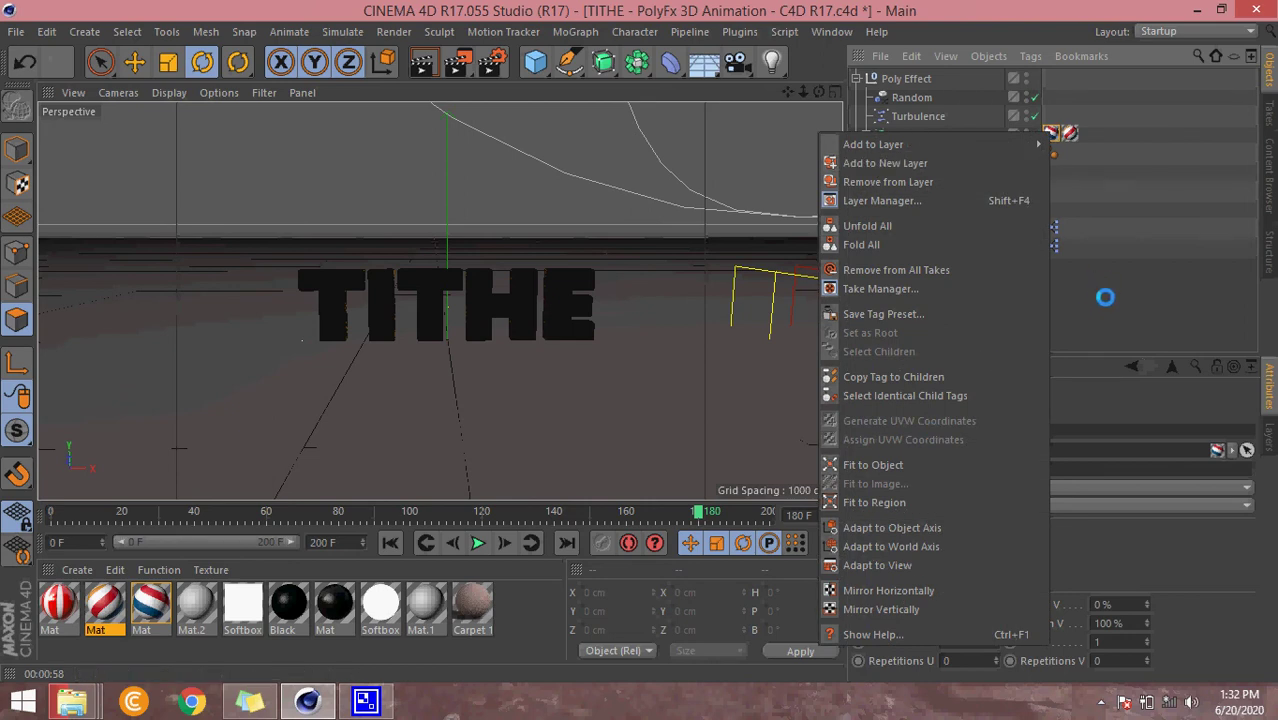
click(1047, 132)
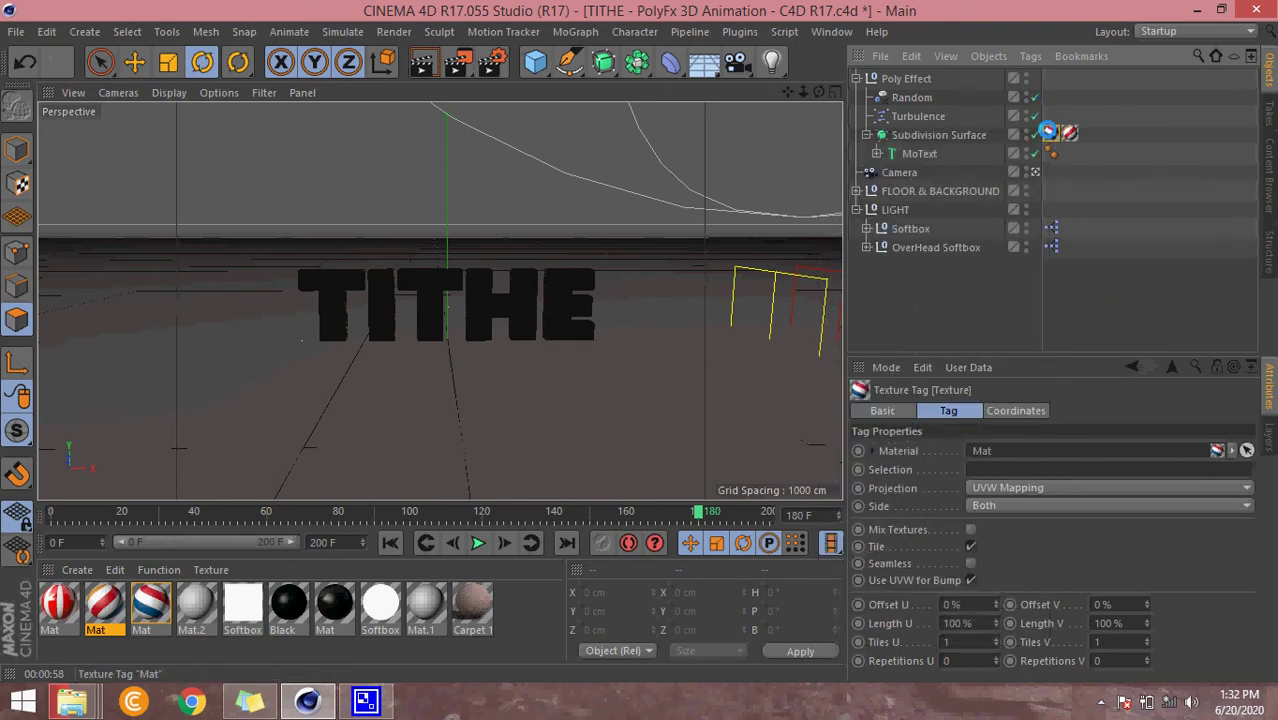
key(Delete)
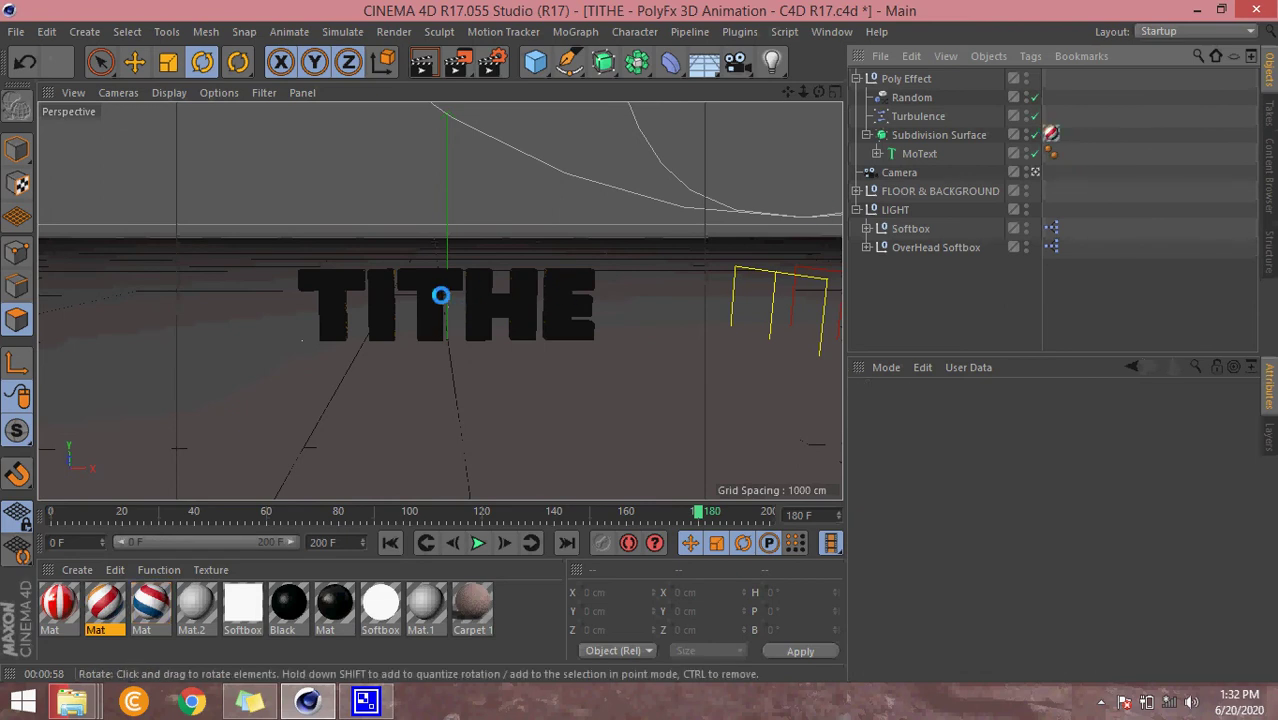
Step: Select Subdivision Surface, render the view, and dismiss the Asset Error warning
click(421, 282)
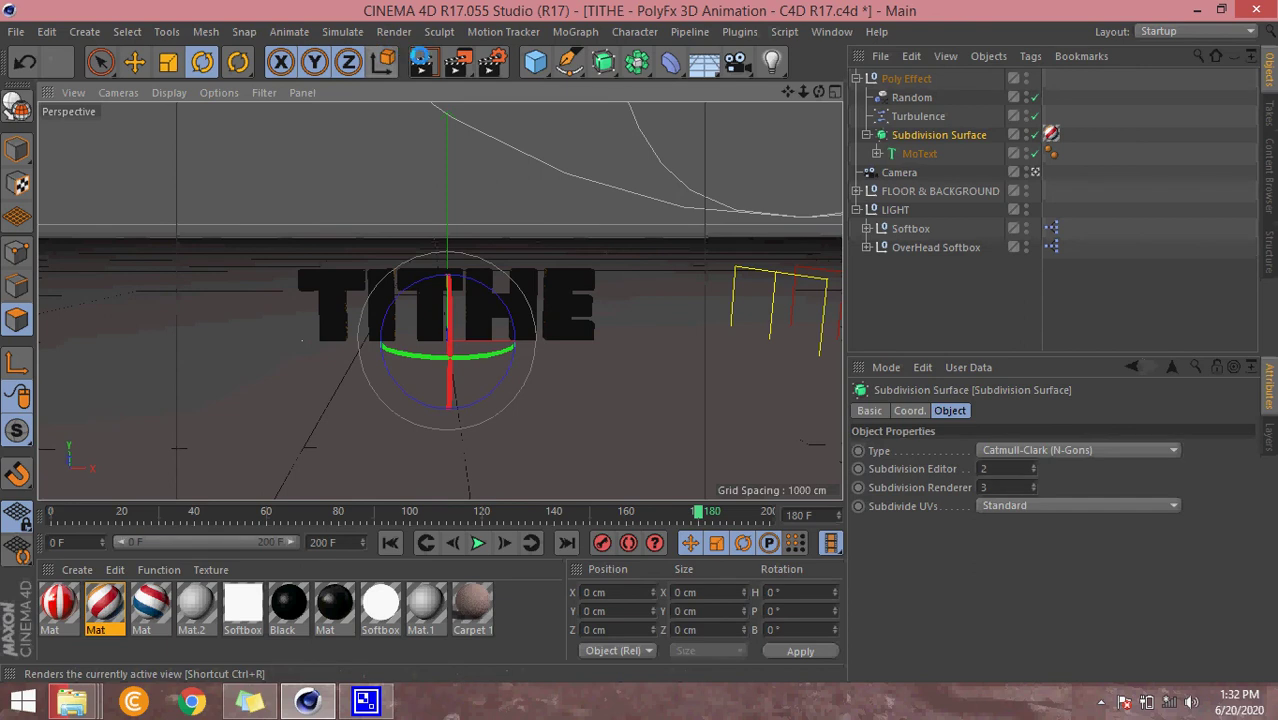
click(421, 62)
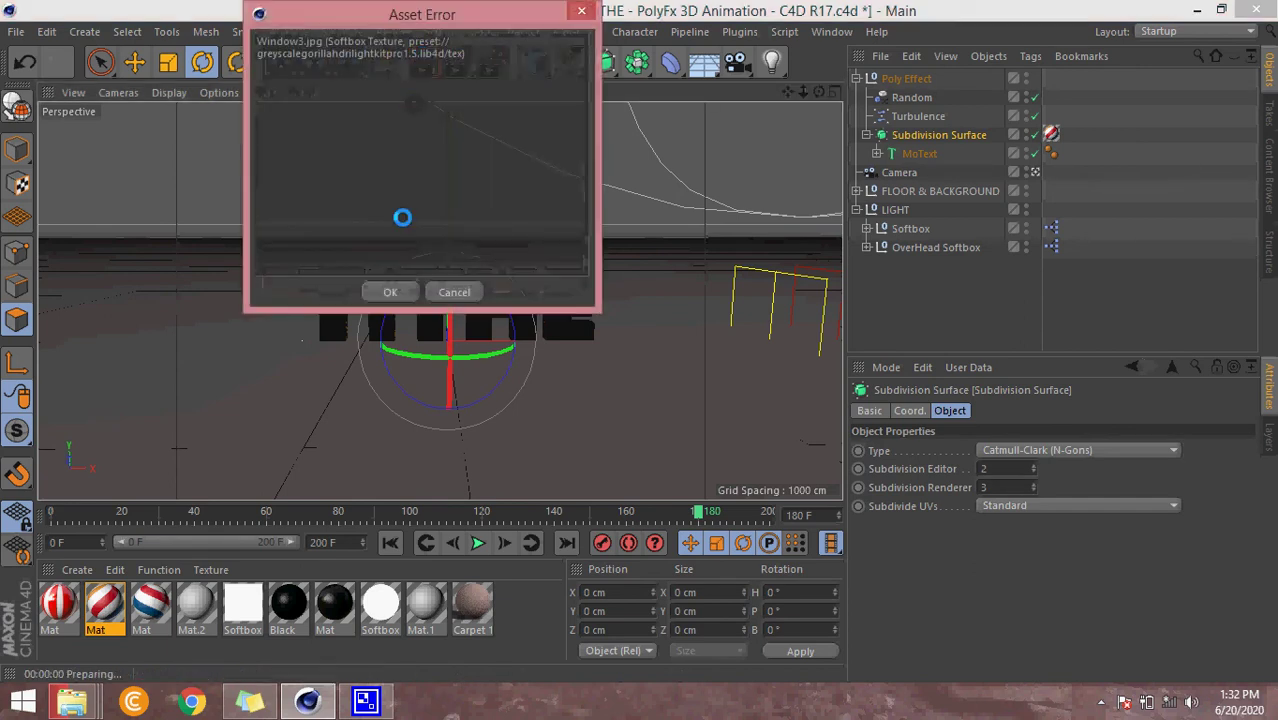
click(390, 293)
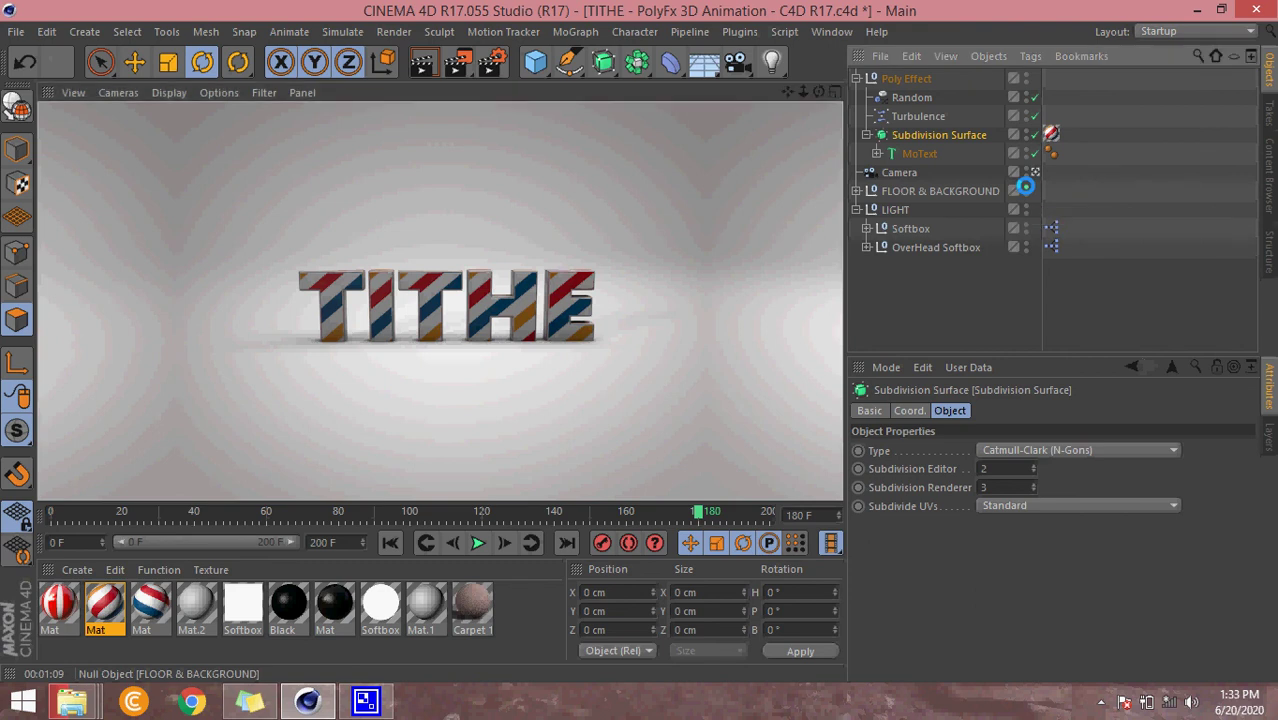
Step: Hide FLOOR & BACKGROUND in the editor, re-render, and dismiss the Asset Error warning
click(1026, 192)
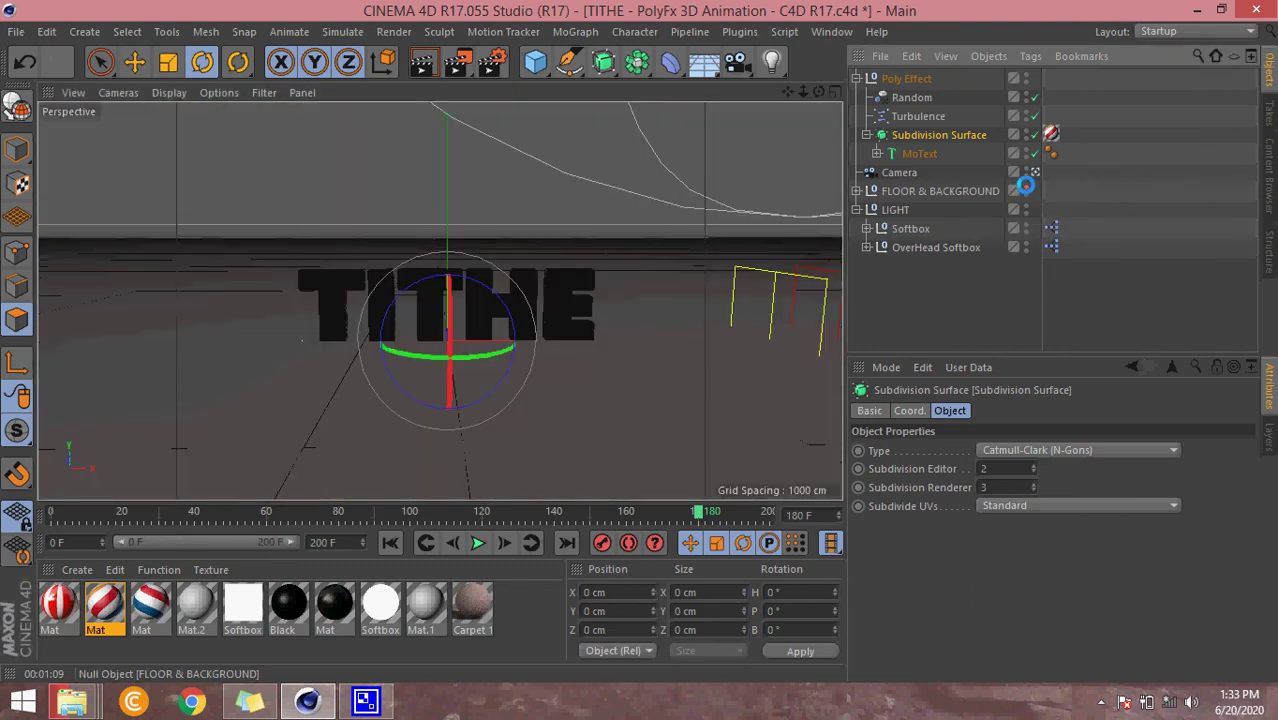
click(1026, 186)
click(1026, 192)
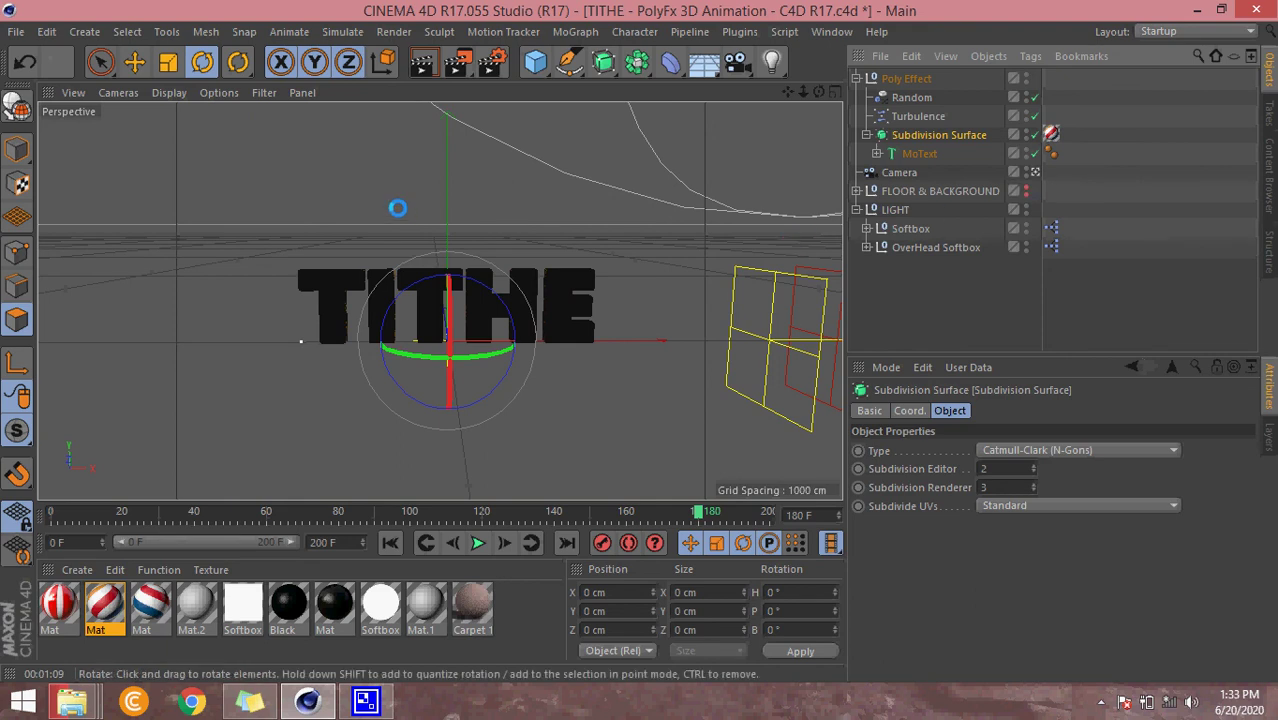
click(421, 62)
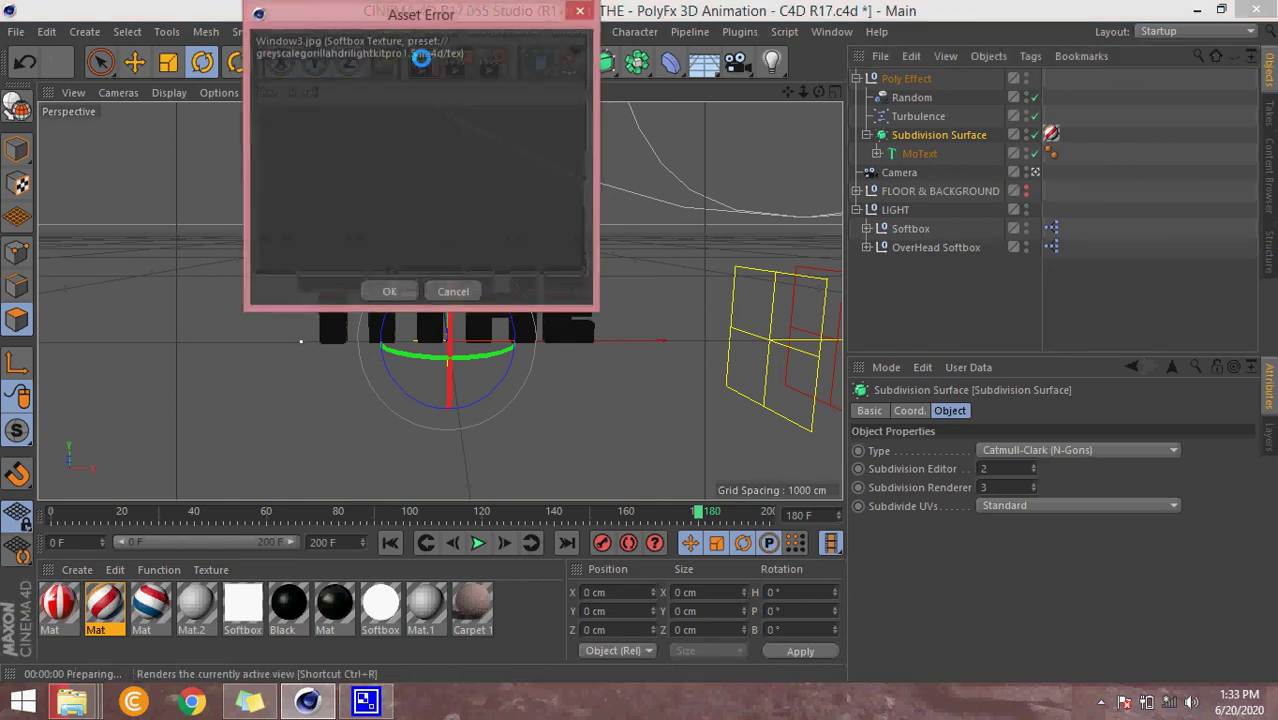
click(387, 291)
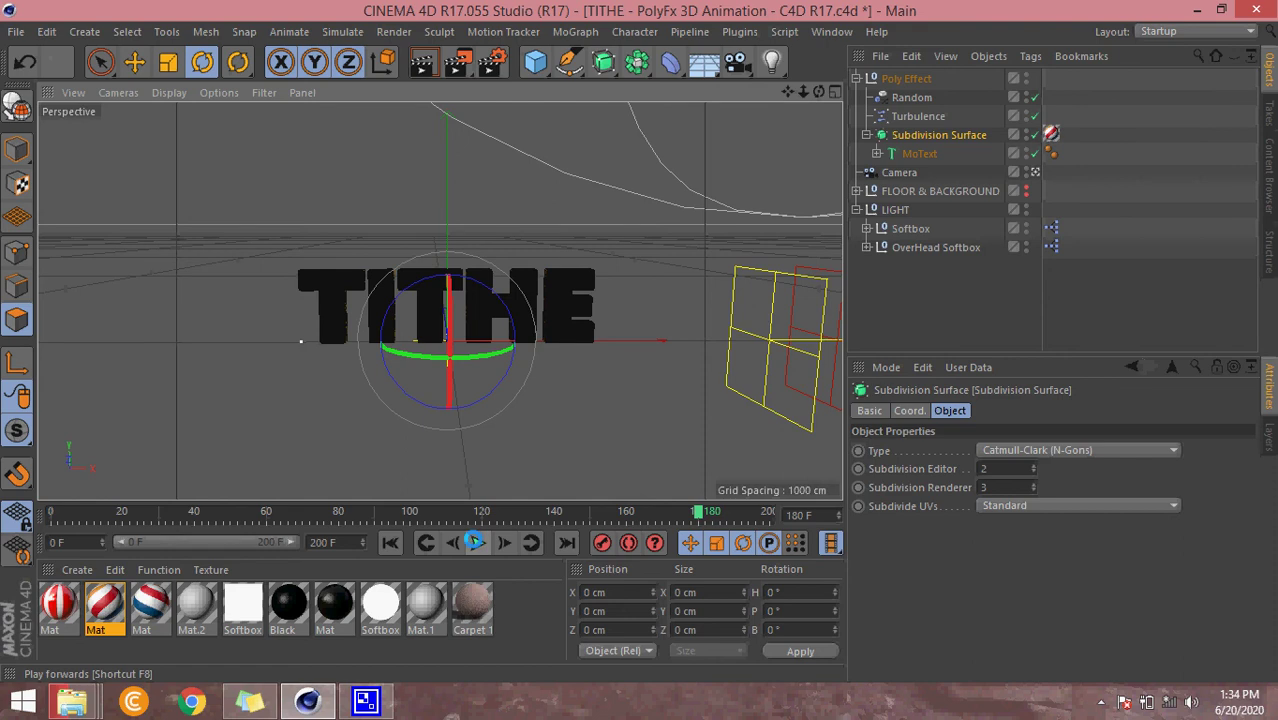
Step: Rewind to frame 0 and run the PolyFX animation, pausing at frame 138 once TITHE reassembles
click(390, 542)
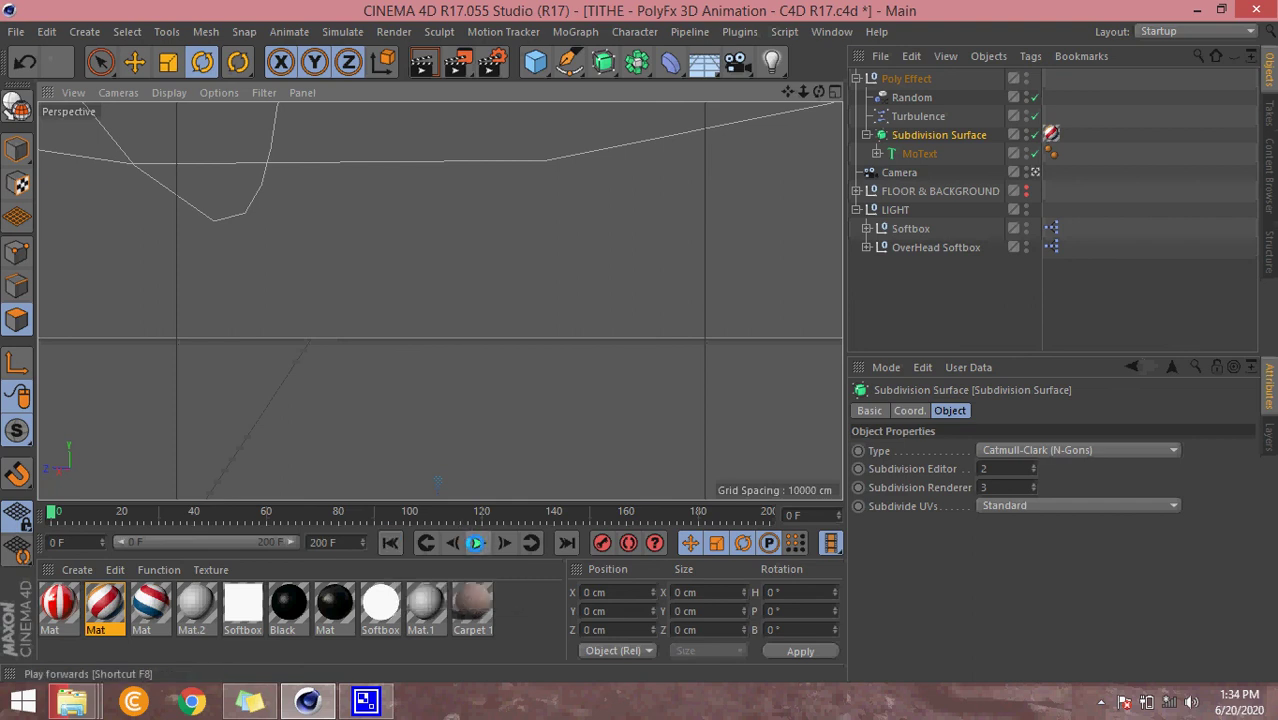
click(475, 543)
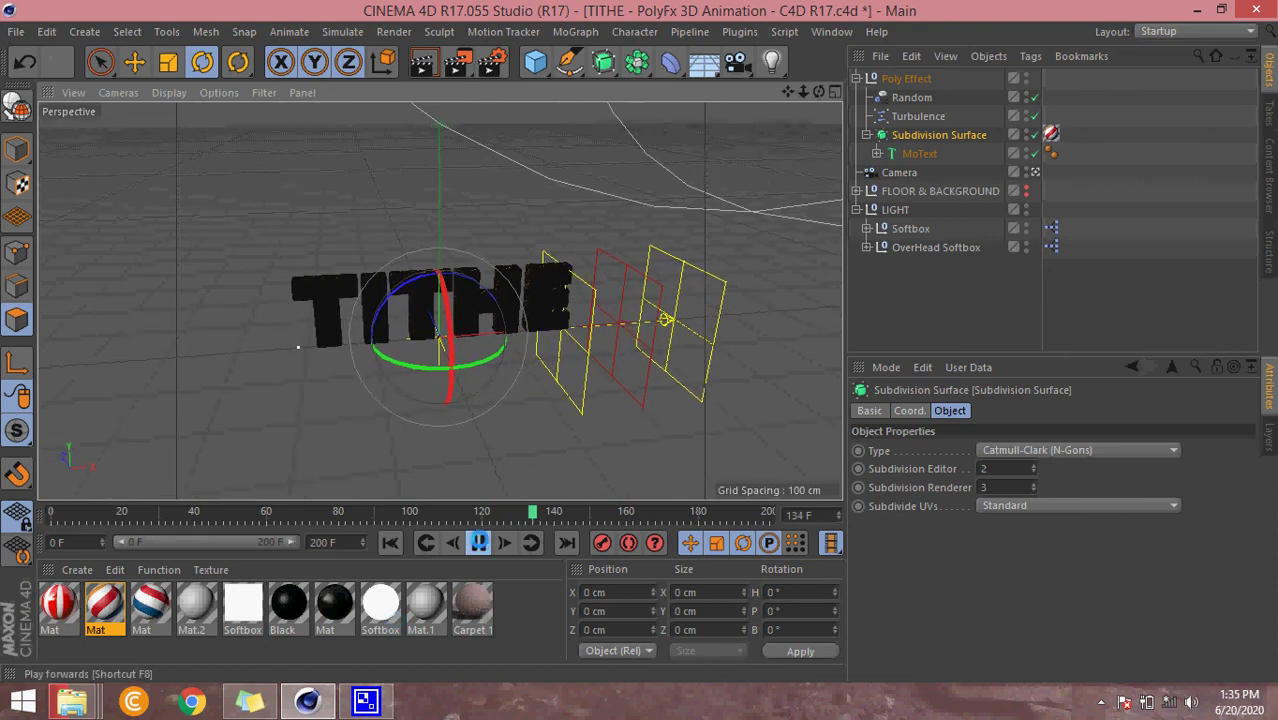
click(479, 542)
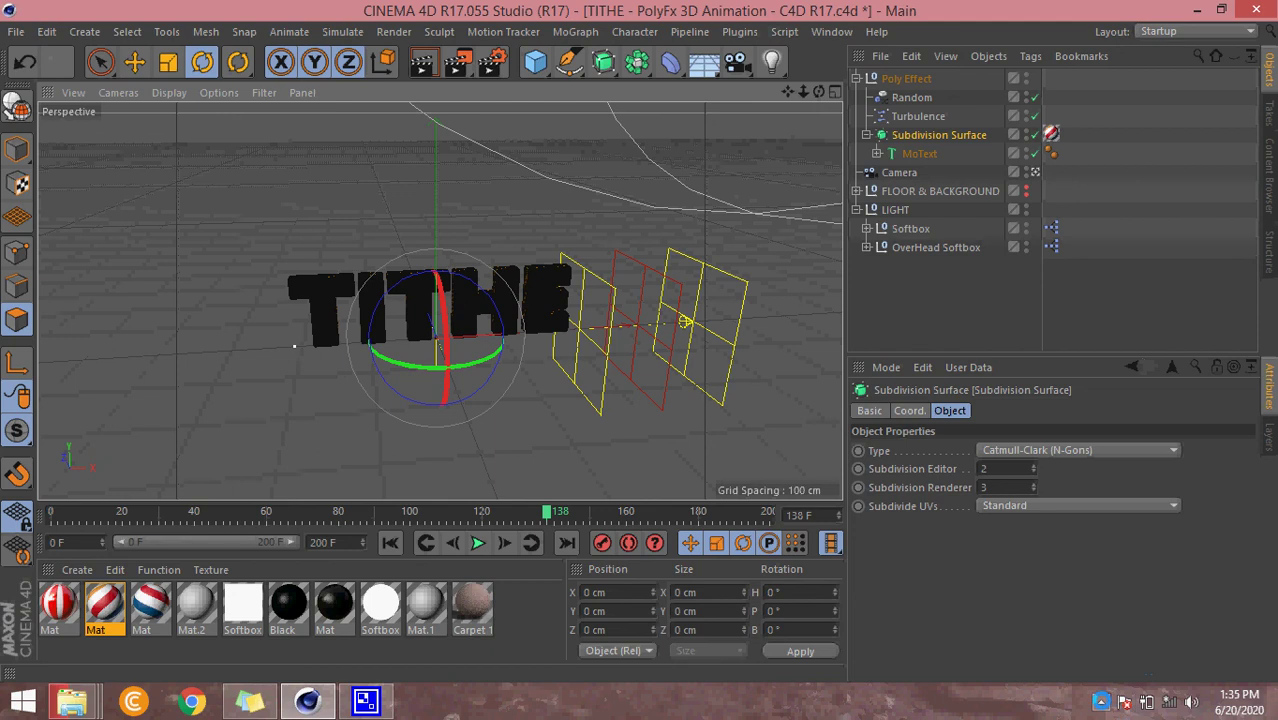
click(1101, 701)
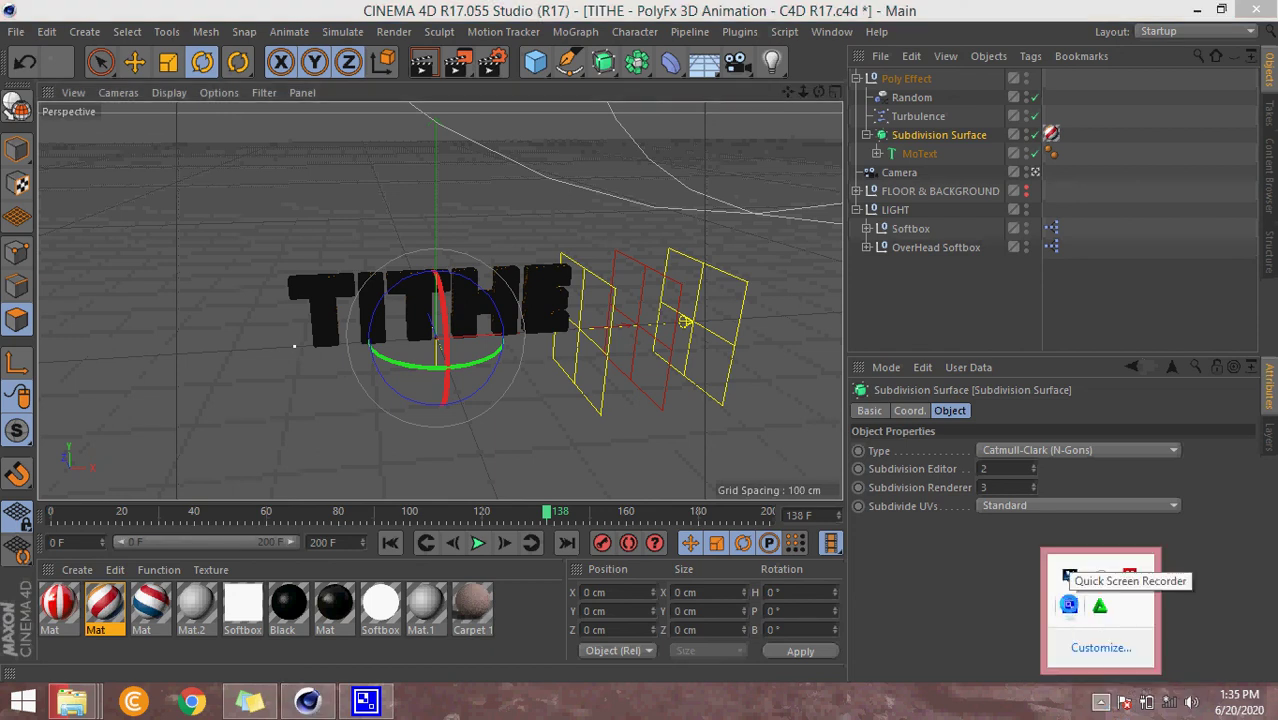